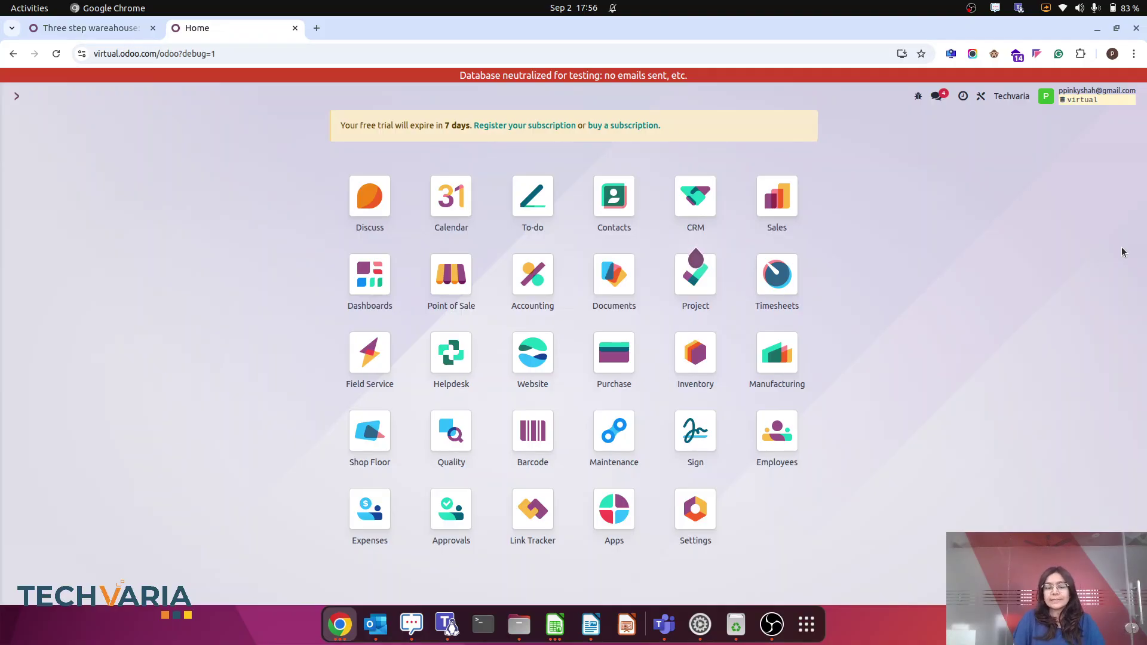
# Step: Search the command palette for 'ware' to list the warehouse management menus
pyautogui.write('ware')
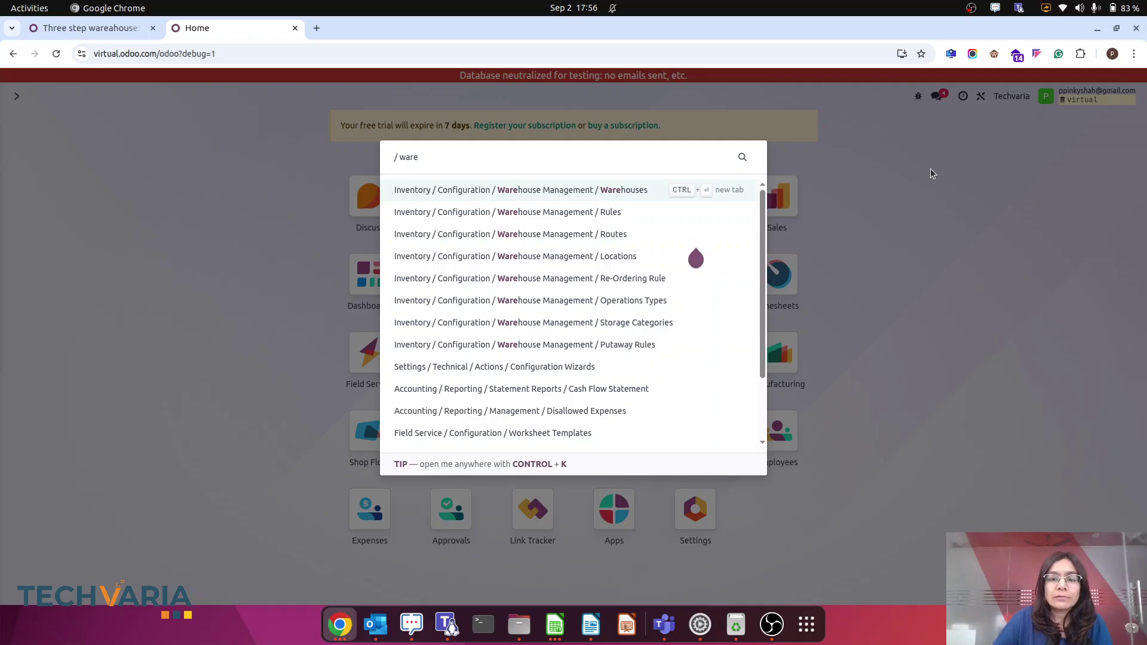
# Step: Review the Techvaria warehouse's 3-step incoming shipments (Receive, Quality Control, Store), then return home
pyautogui.click(643, 189)
pyautogui.click(145, 173)
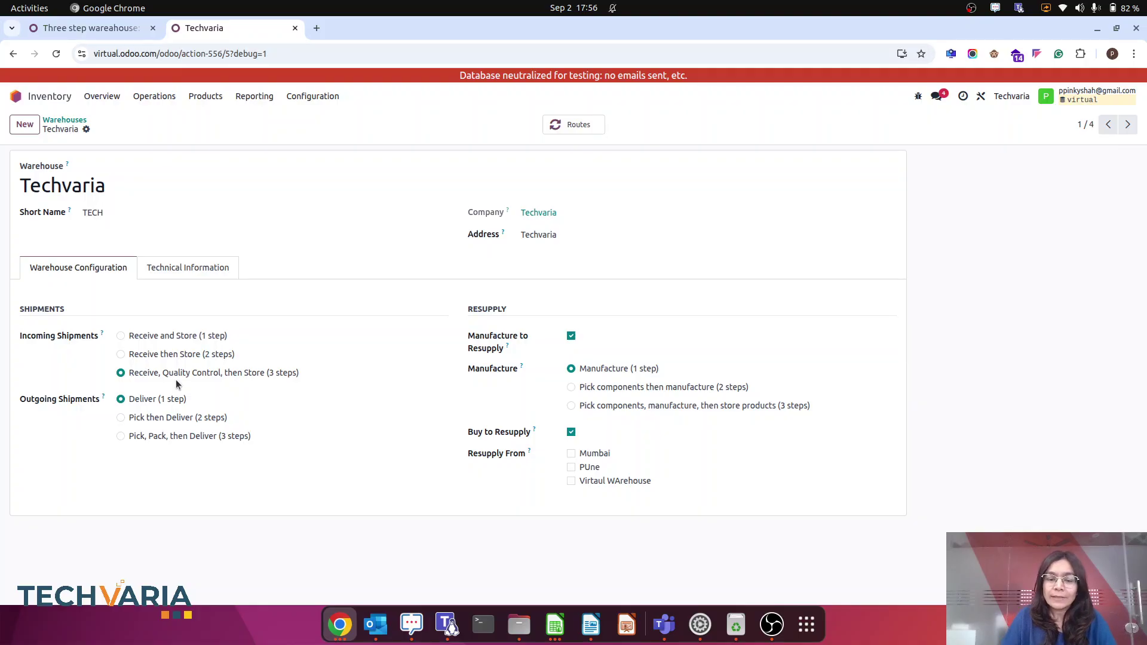
pyautogui.click(7, 98)
# Step: View the 13 Sales product categories, including Pigment, then return to the home screen
pyautogui.write('prod')
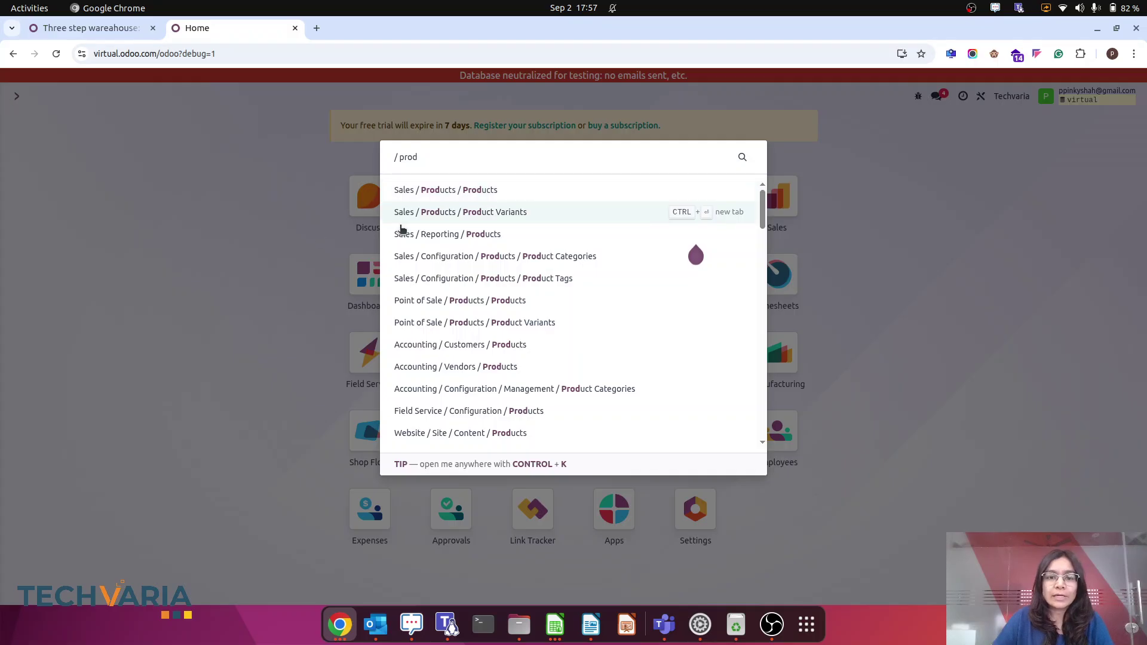
pyautogui.click(553, 265)
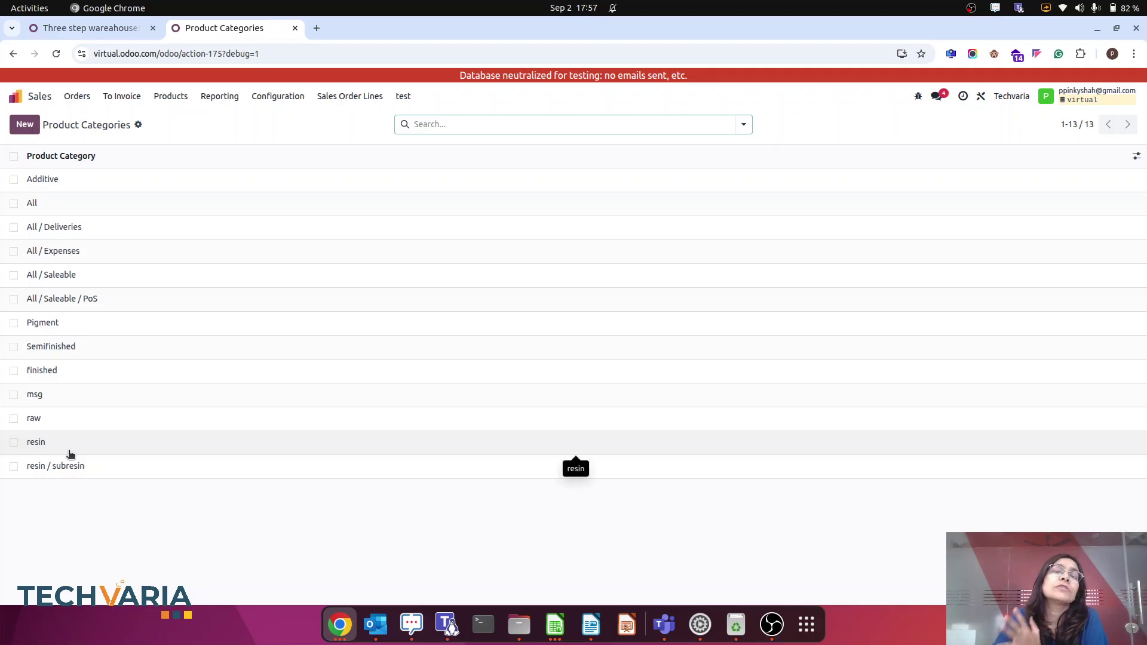
pyautogui.click(15, 97)
# Step: Open Techvaria's route 'Receive in 3 steps (input + quality + stock)' from its Routes
pyautogui.write('ware')
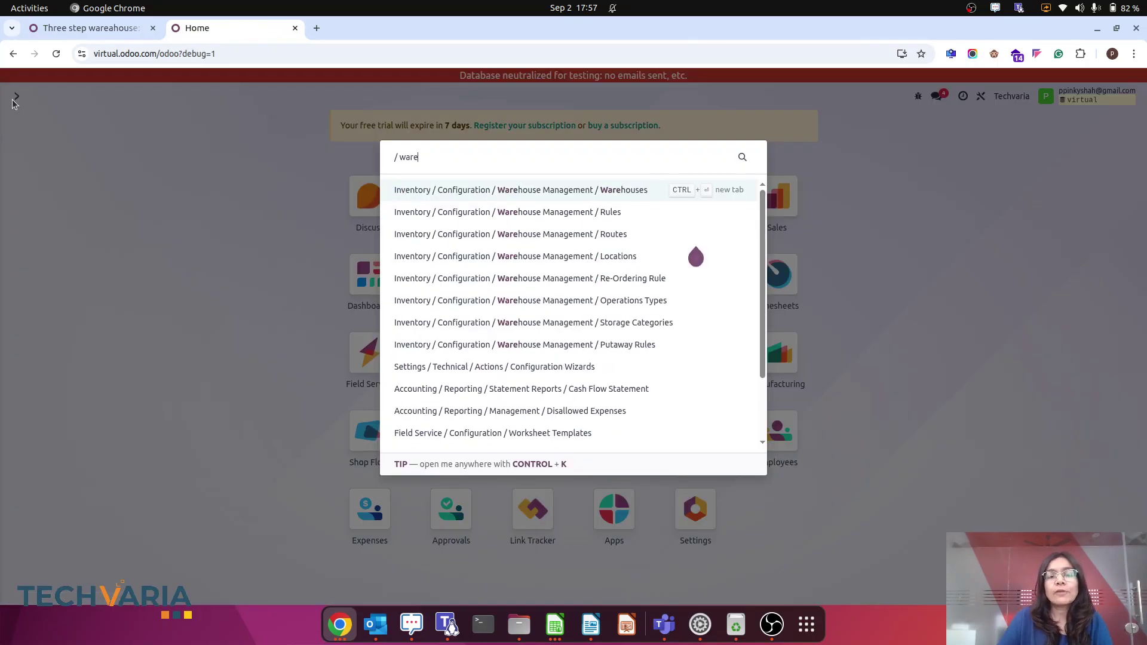
pyautogui.click(625, 192)
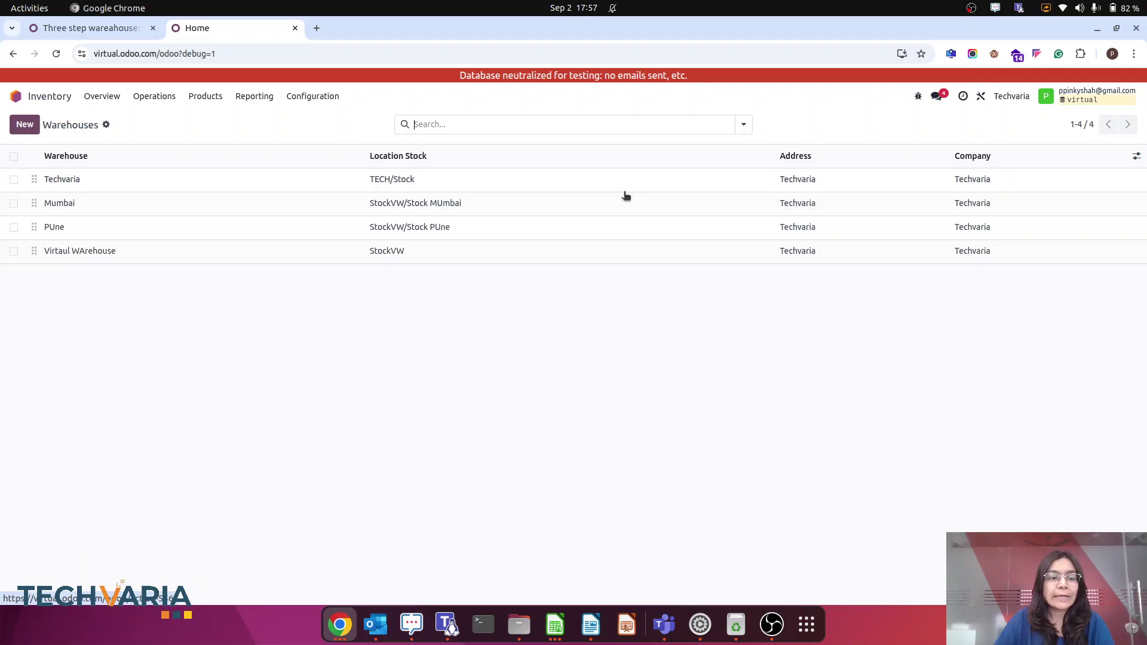
pyautogui.click(136, 178)
pyautogui.click(587, 133)
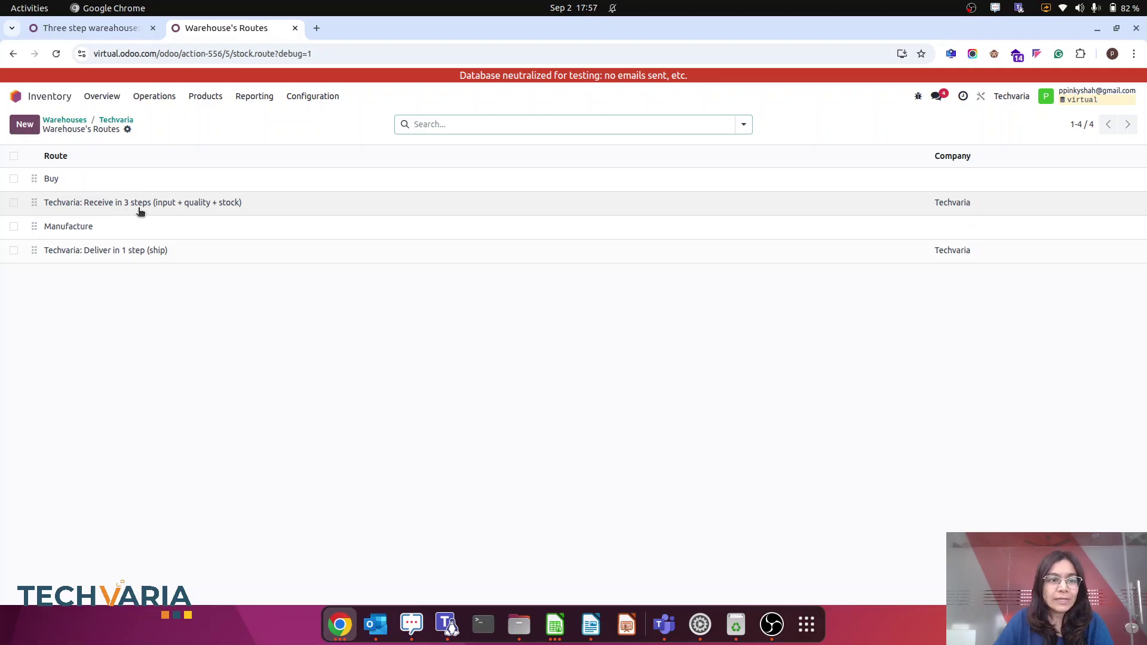
pyautogui.click(140, 209)
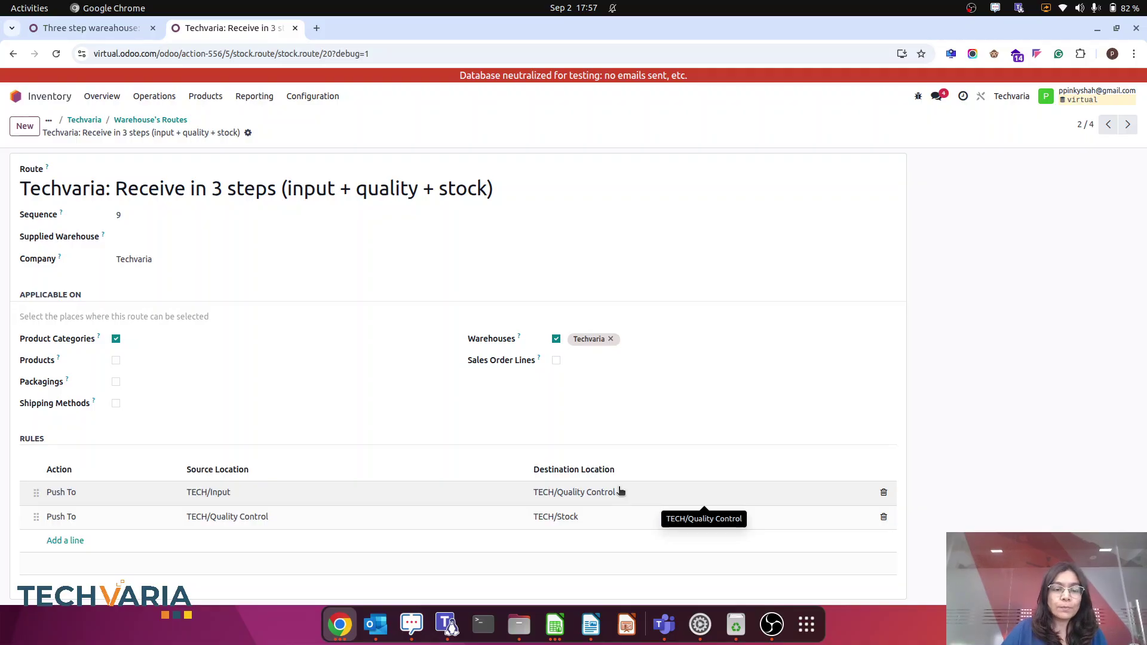
# Step: Add an applicability condition on Product Category to the Input → Quality Control push rule
pyautogui.click(253, 496)
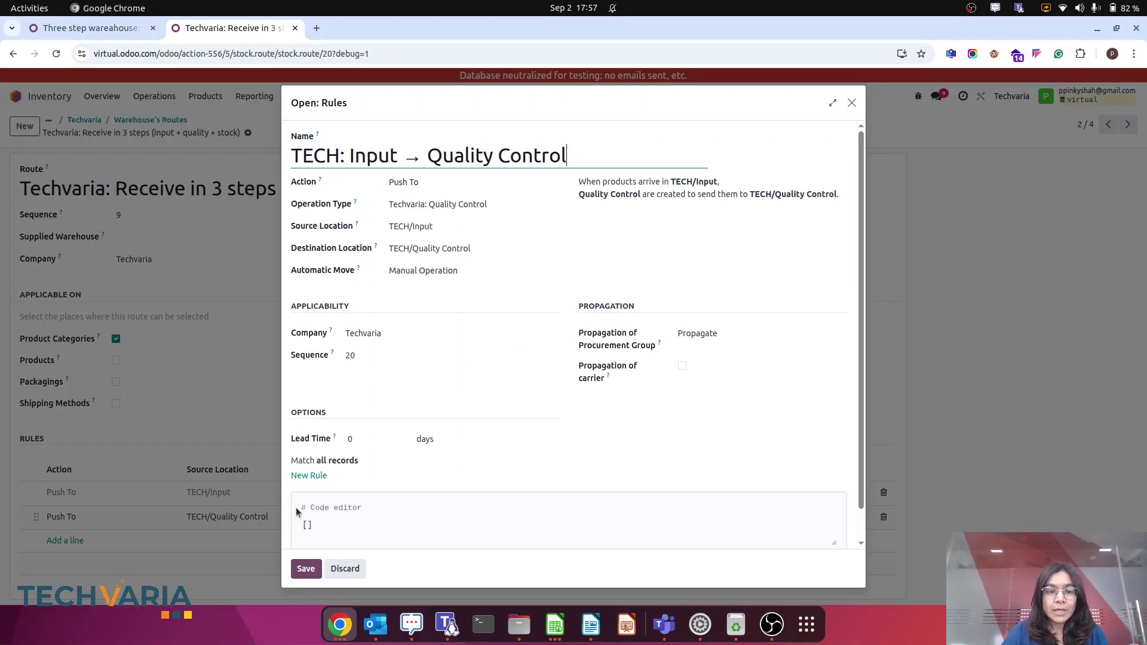
pyautogui.scroll(-1, 298, 510)
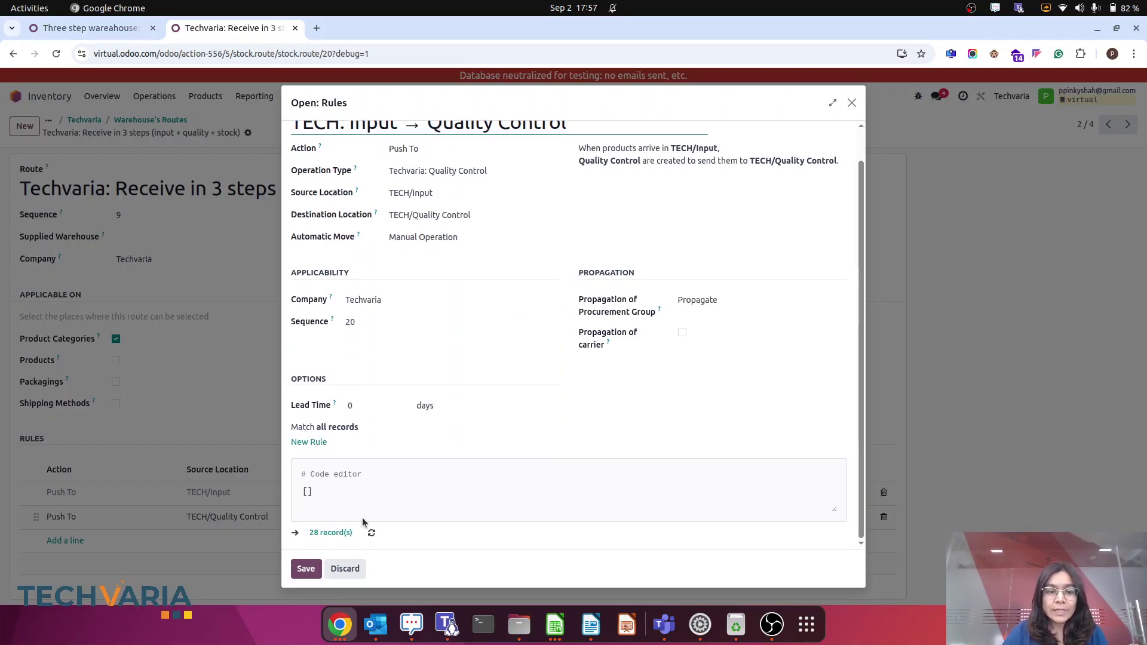
pyautogui.click(308, 443)
pyautogui.click(381, 449)
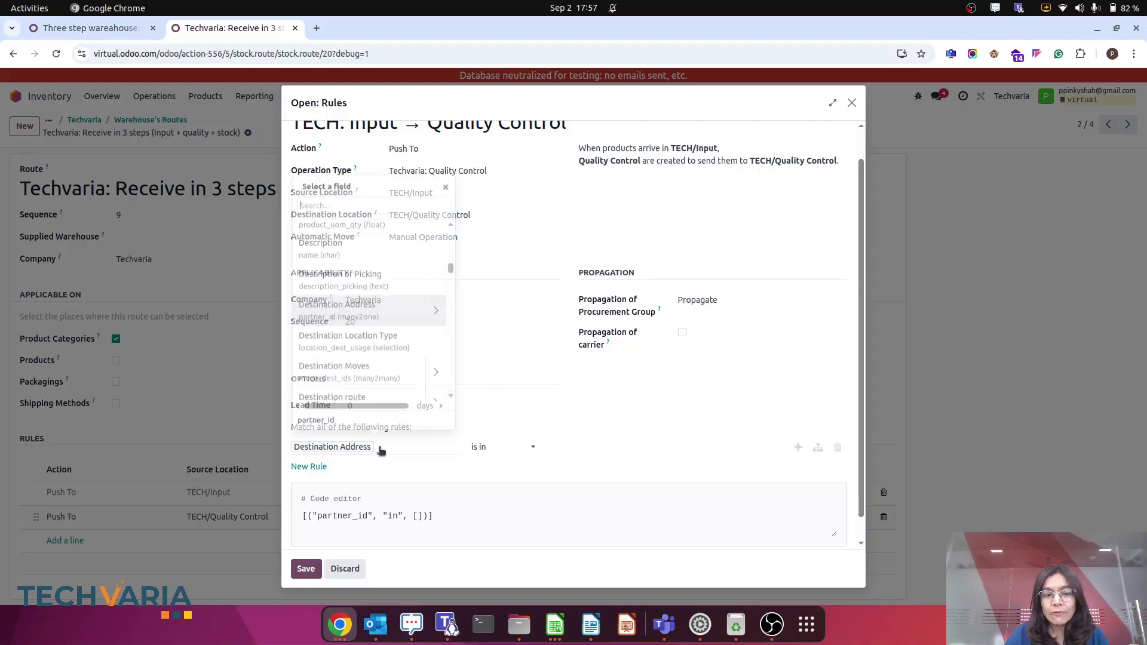
pyautogui.write('pro')
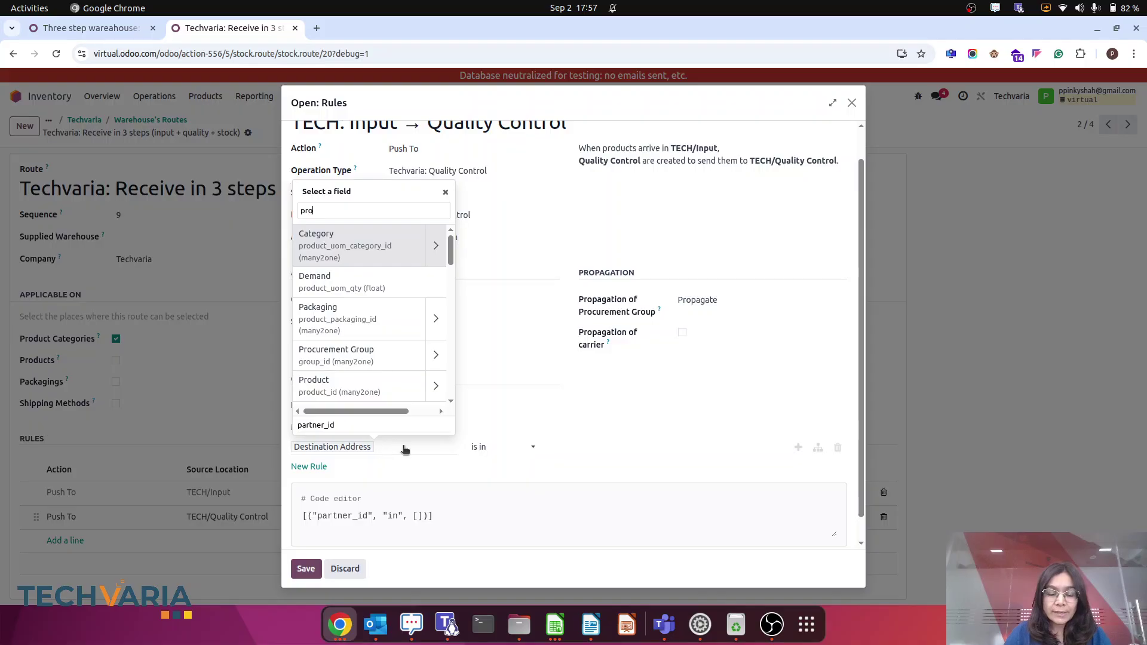
pyautogui.write('d')
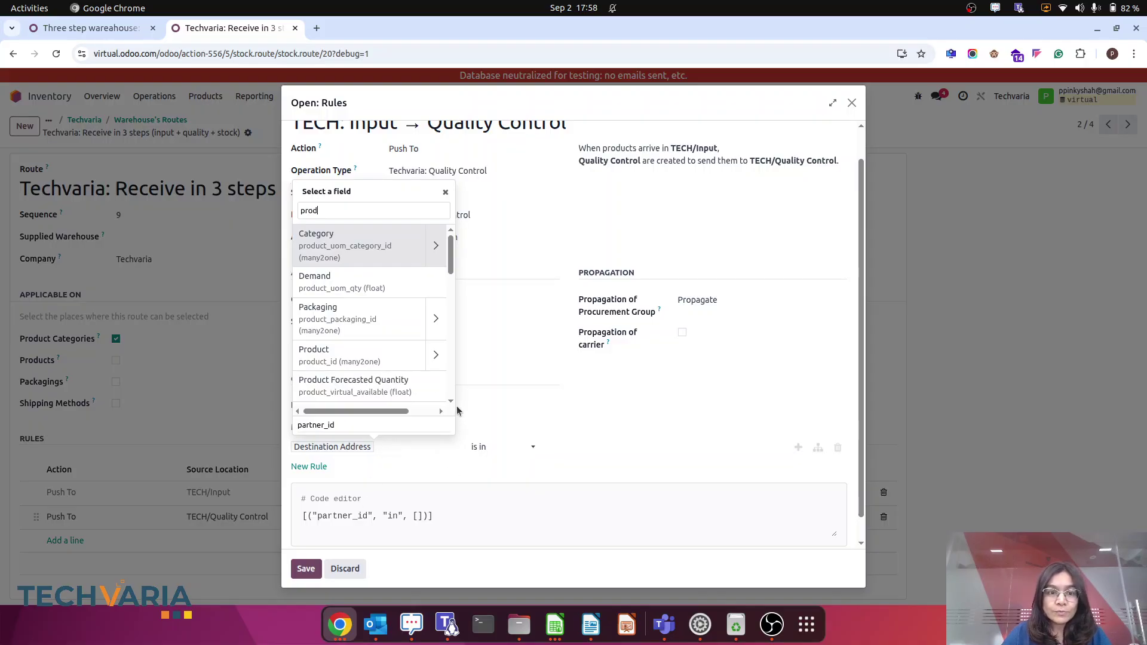
pyautogui.click(436, 359)
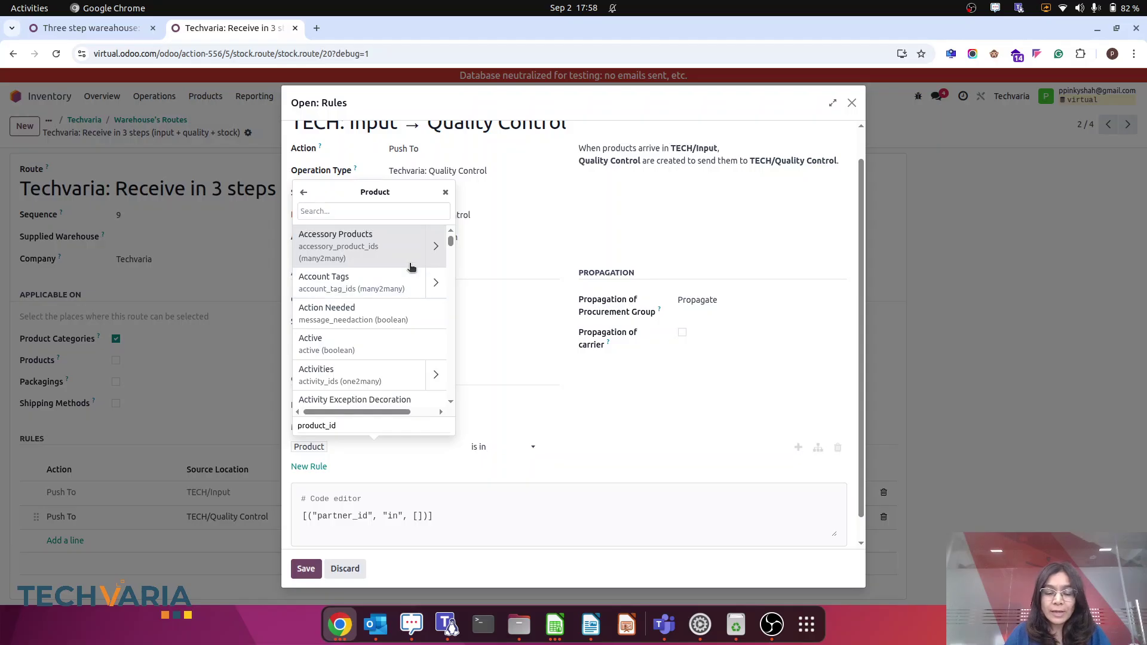
pyautogui.write('categ')
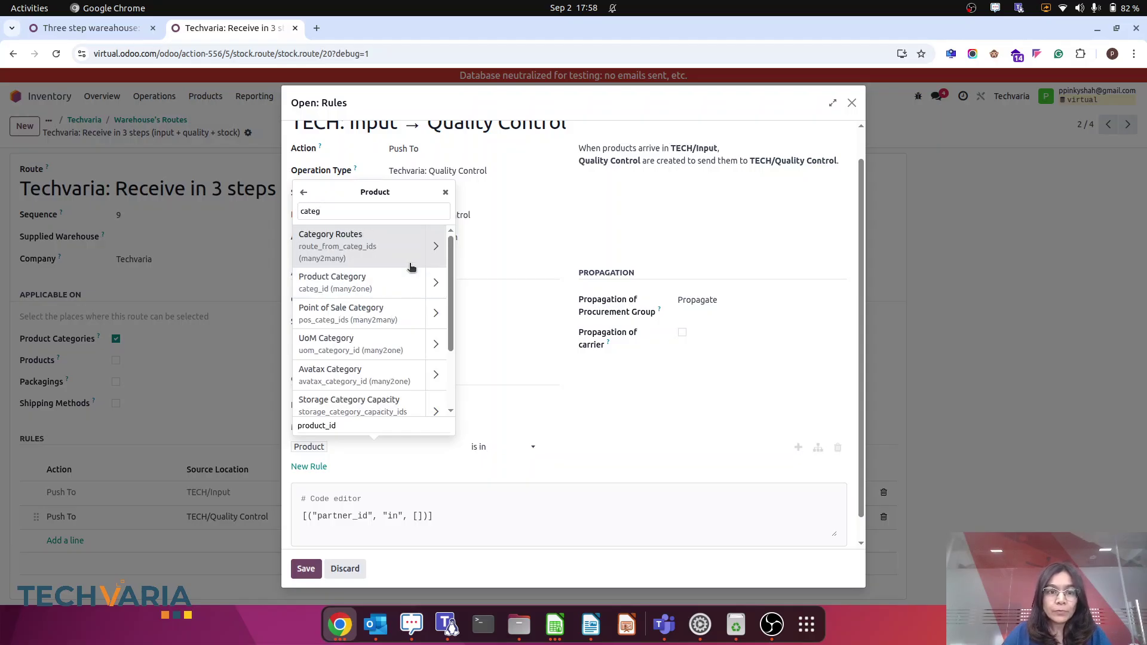
pyautogui.click(435, 282)
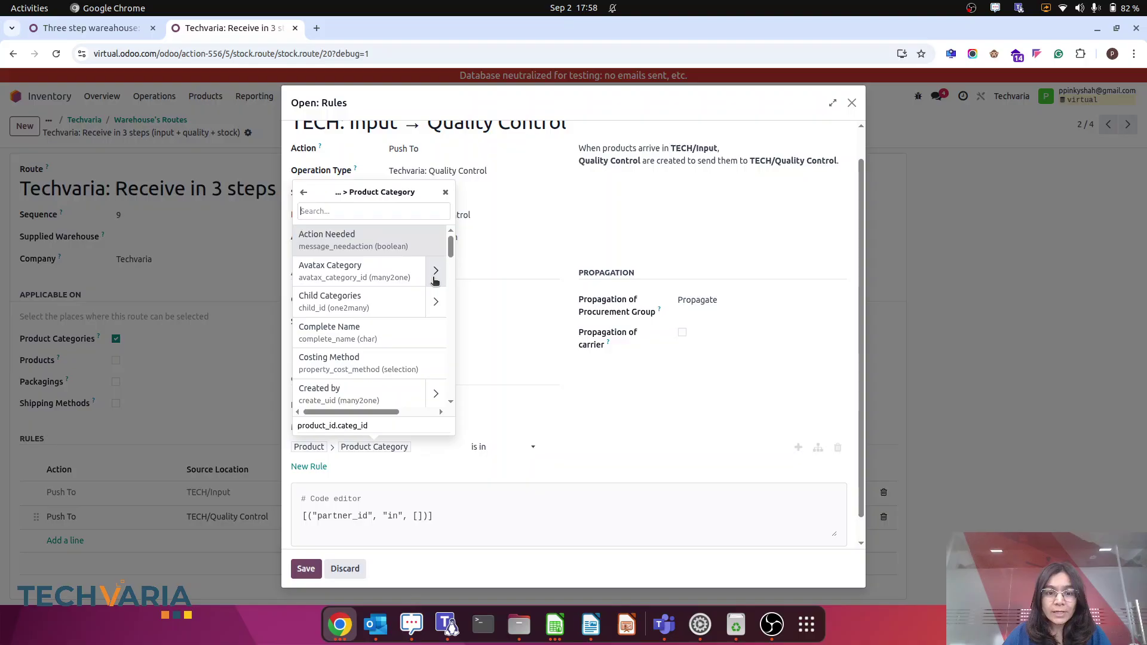
# Step: Make the condition 'not equal to' Pigment and save the rule
pyautogui.click(493, 453)
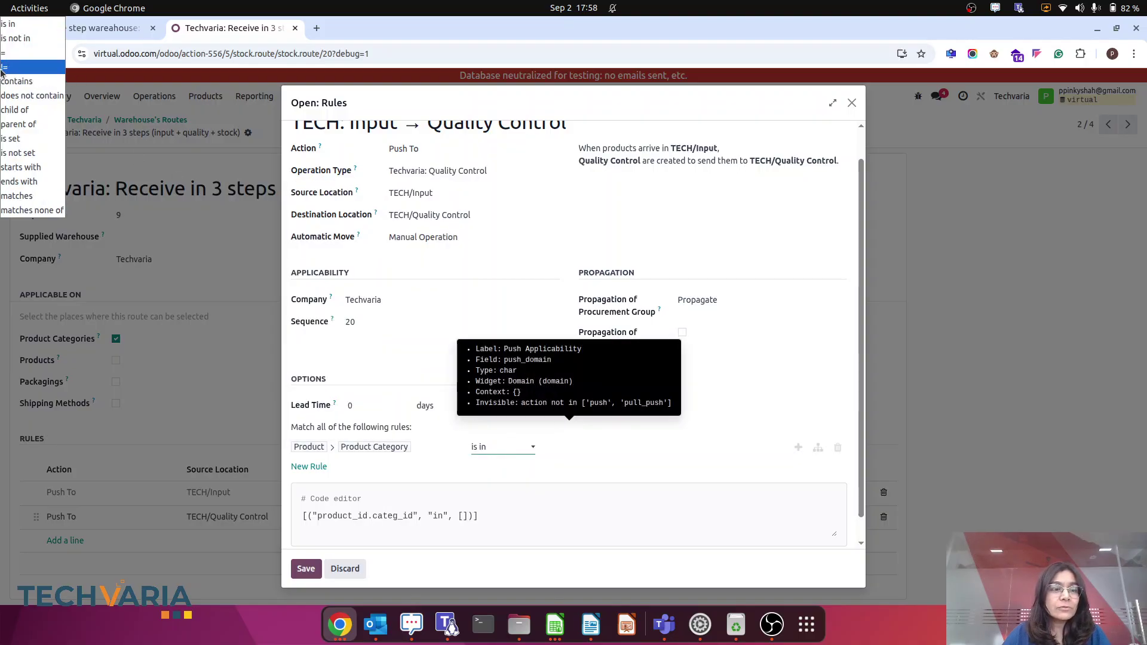
pyautogui.click(2, 71)
pyautogui.click(579, 447)
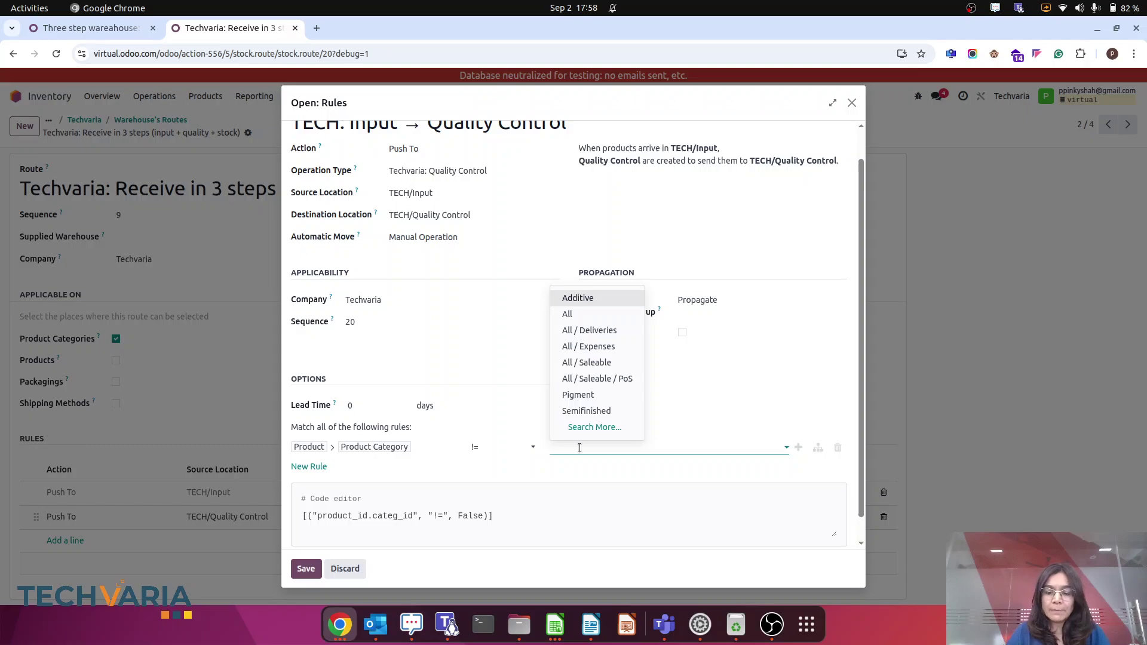
pyautogui.write('pig')
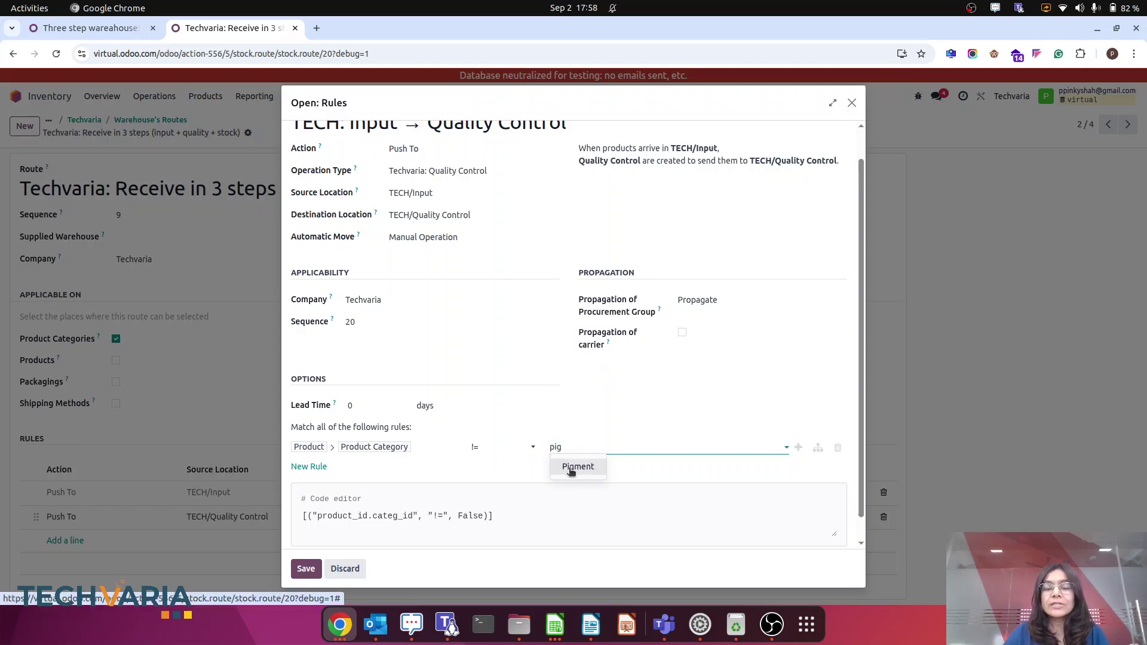
pyautogui.click(571, 467)
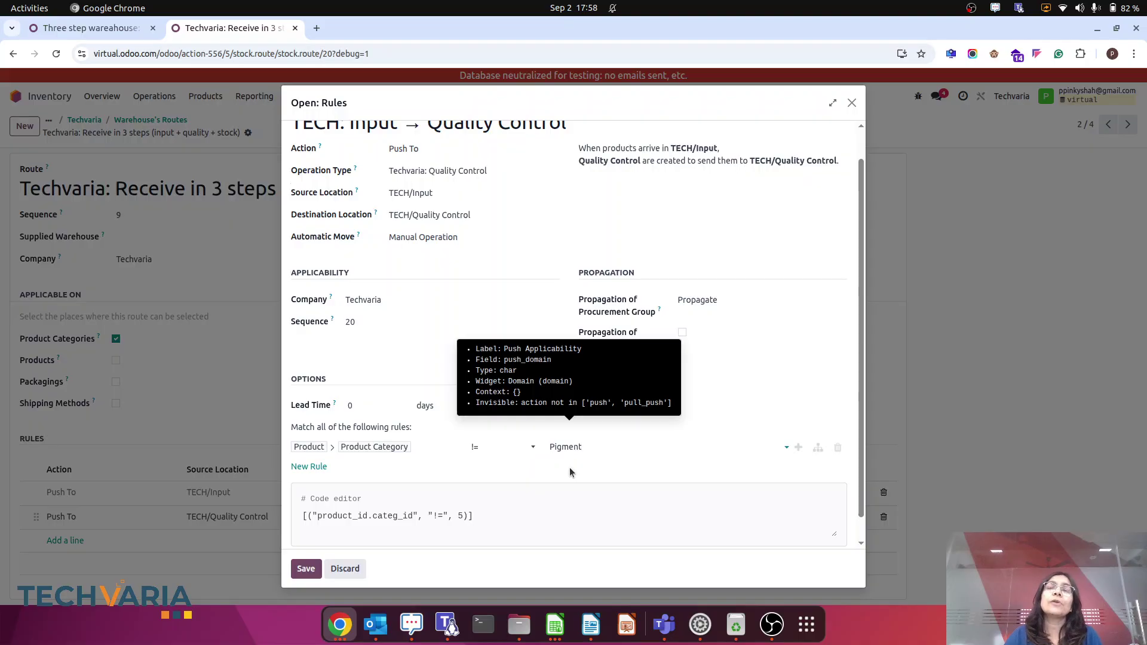
pyautogui.scroll(1, 394, 204)
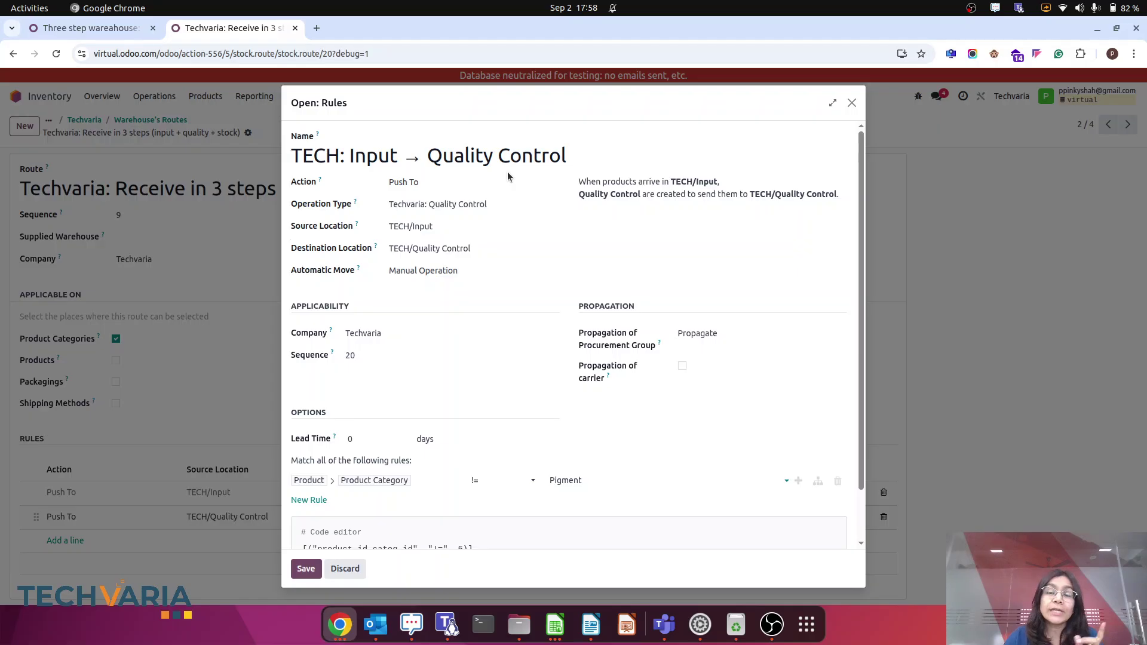
pyautogui.scroll(-1, 630, 374)
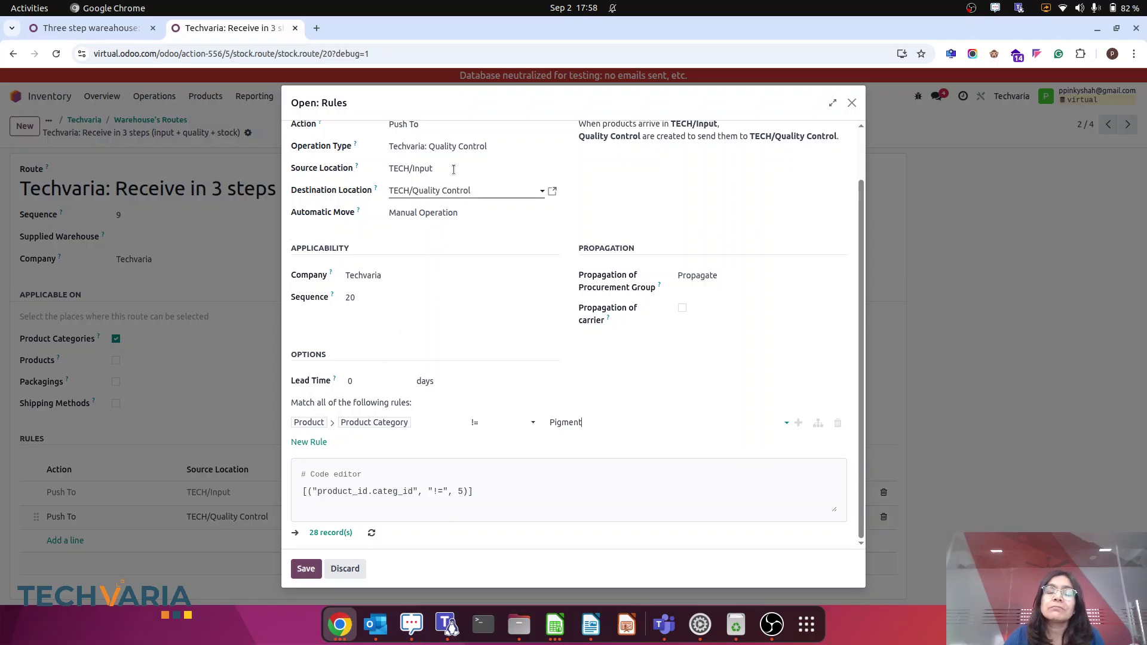
pyautogui.scroll(1, 484, 255)
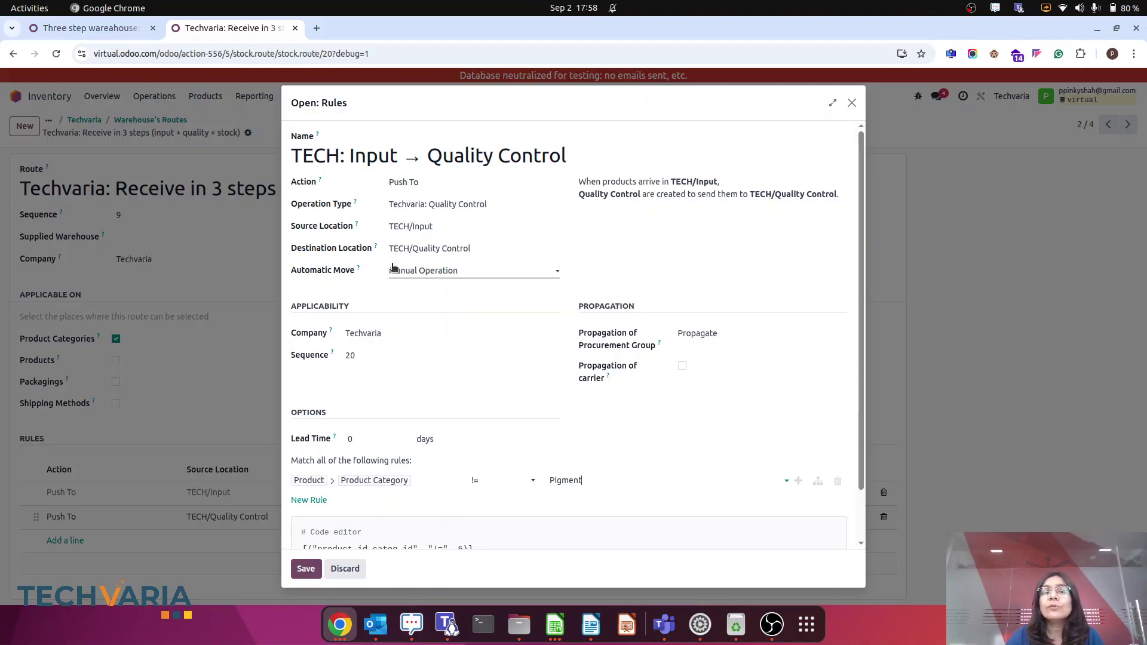
pyautogui.scroll(-1, 474, 274)
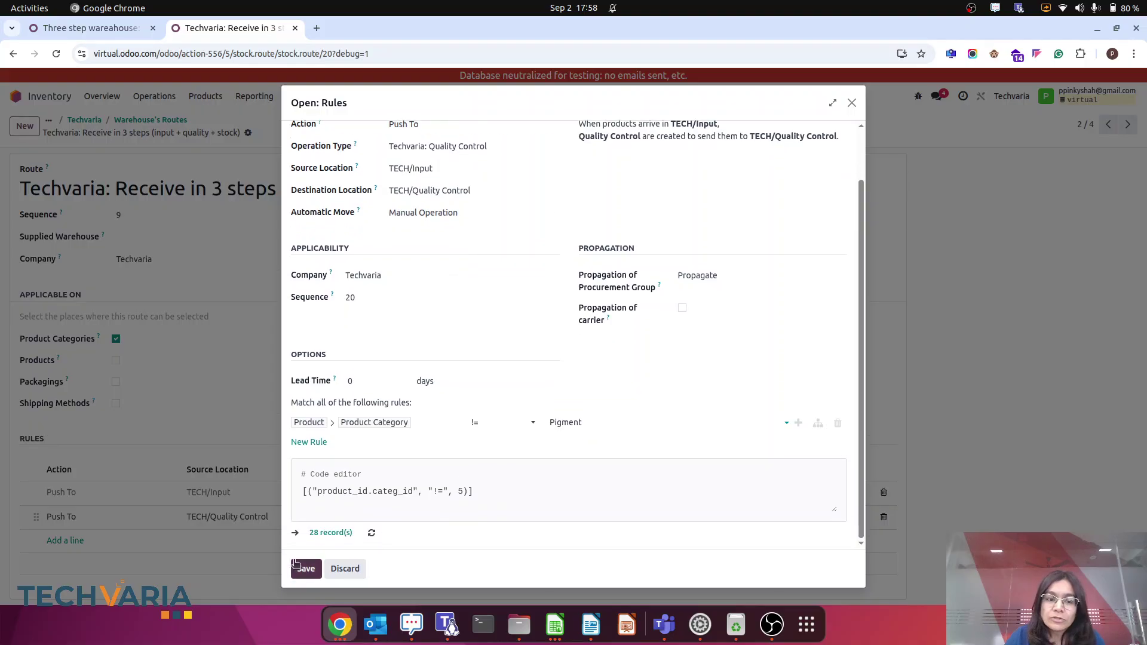
pyautogui.click(306, 568)
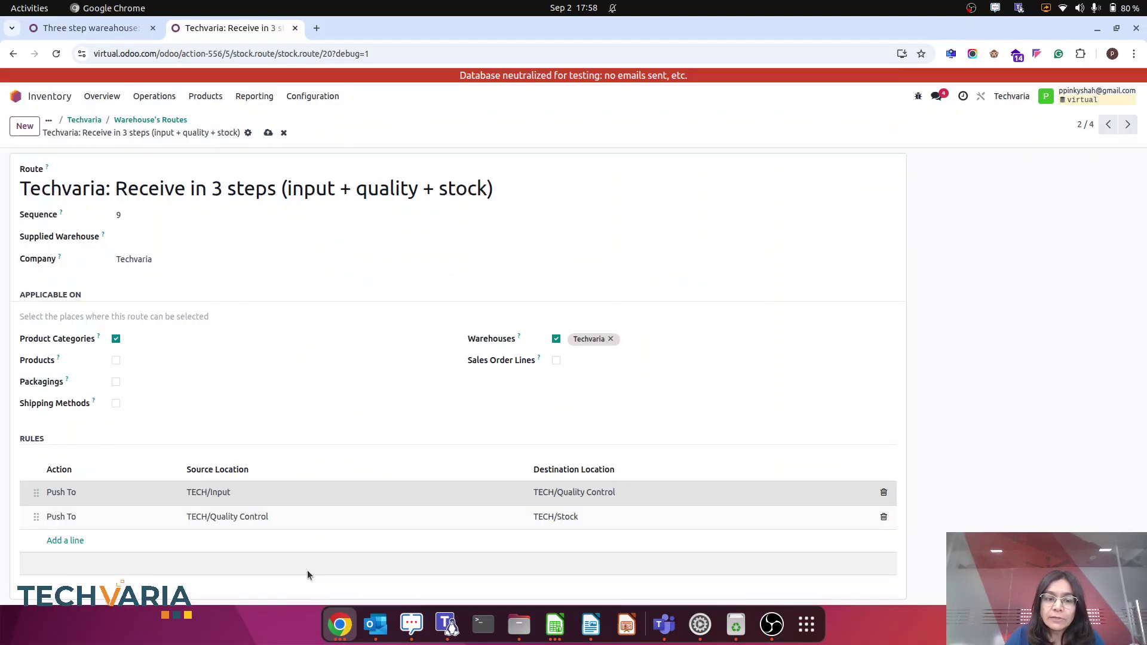
# Step: Add a rule named 'input to quality' with action Push To and Internal Transfers operation type
pyautogui.click(65, 544)
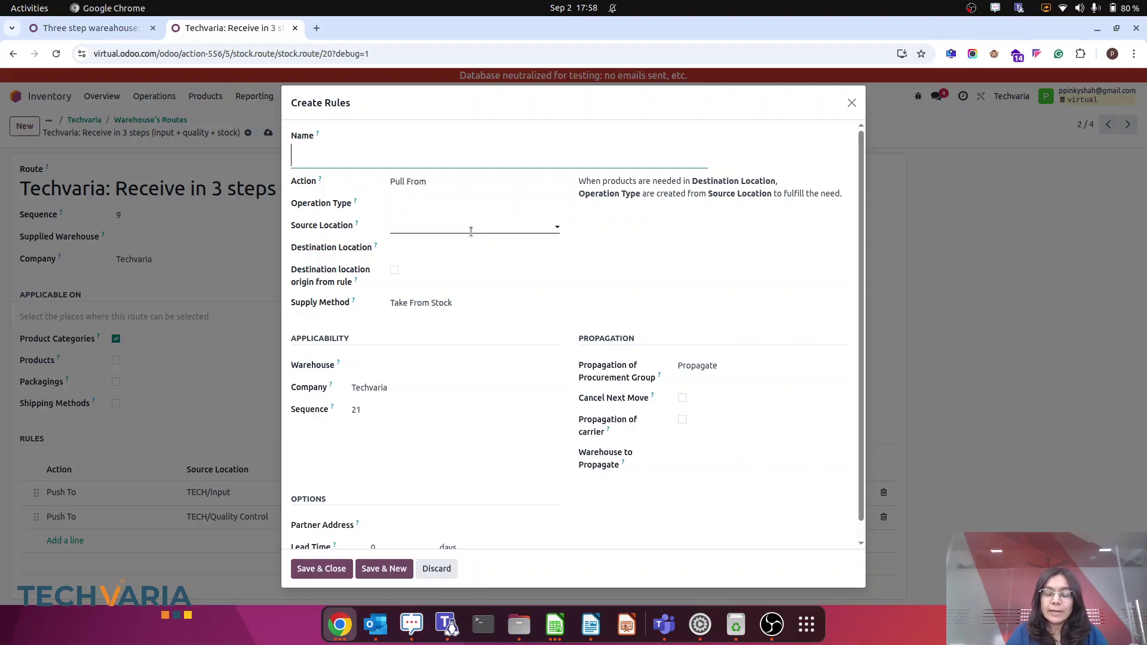
pyautogui.write('inq')
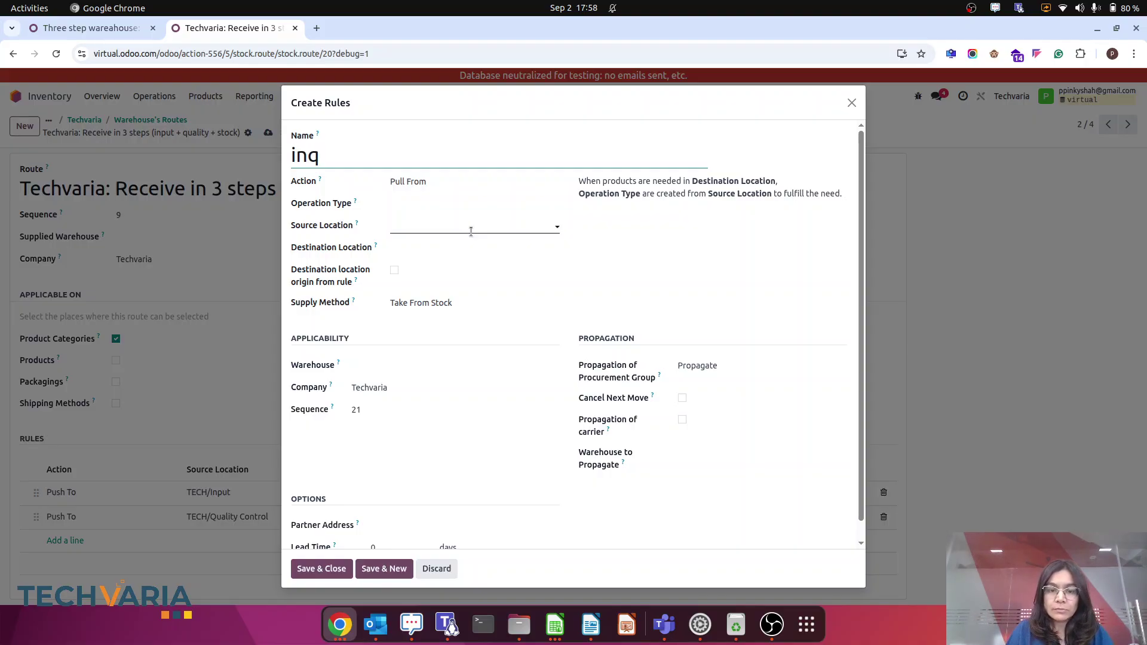
pyautogui.press('BackSpace')
pyautogui.write('put to')
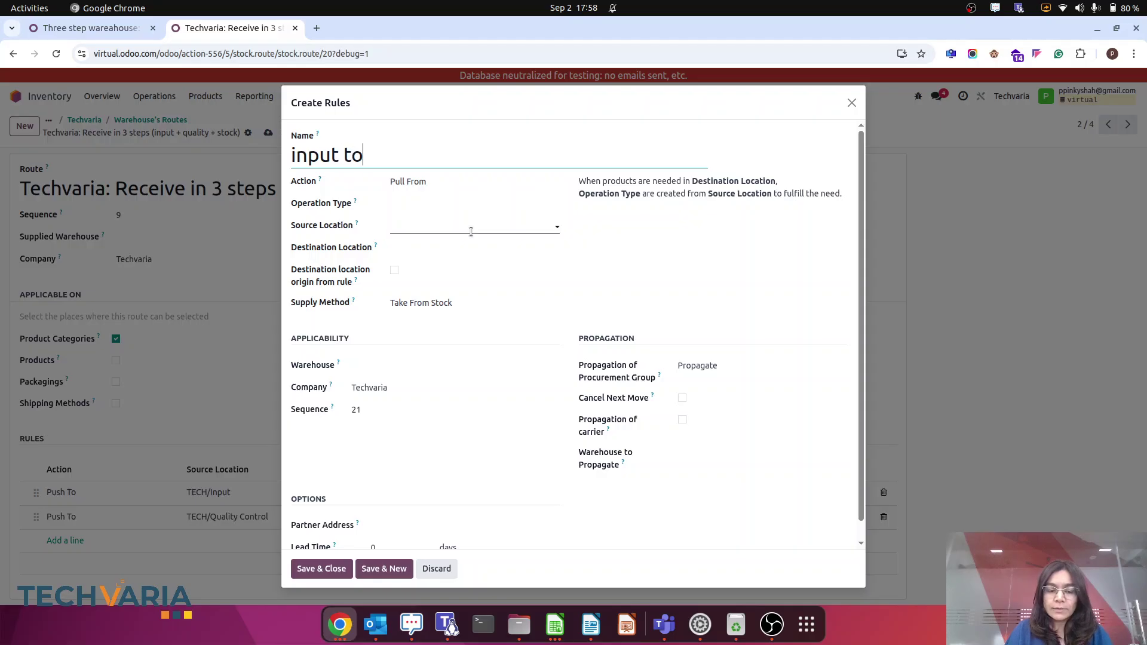
pyautogui.write(' quality')
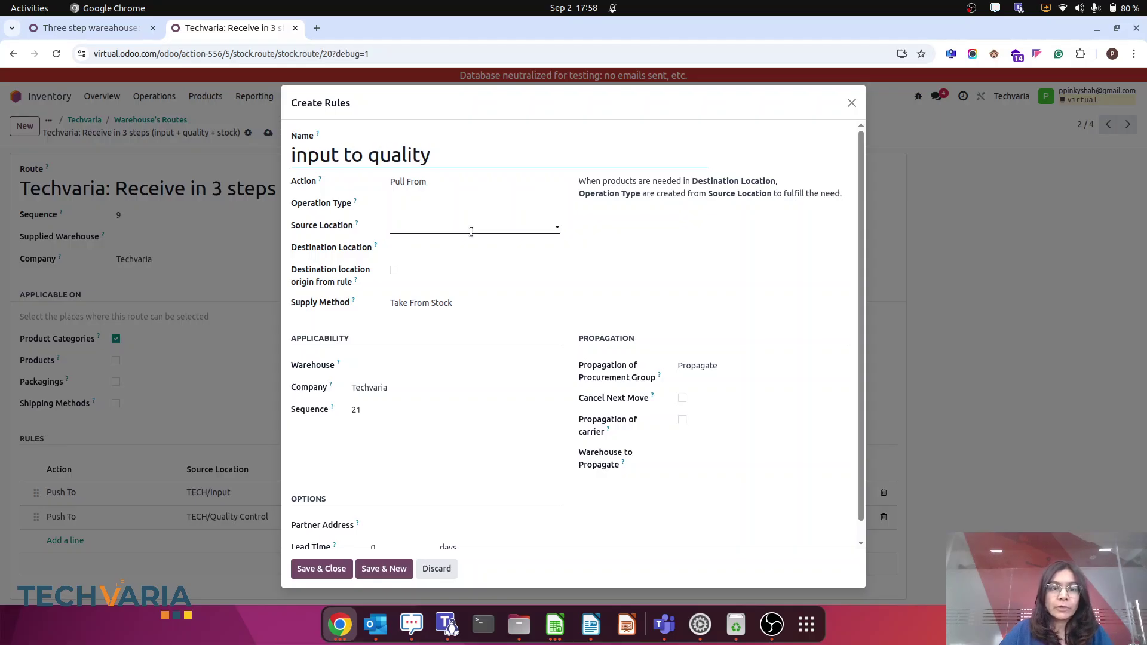
pyautogui.click(438, 183)
pyautogui.press('Down')
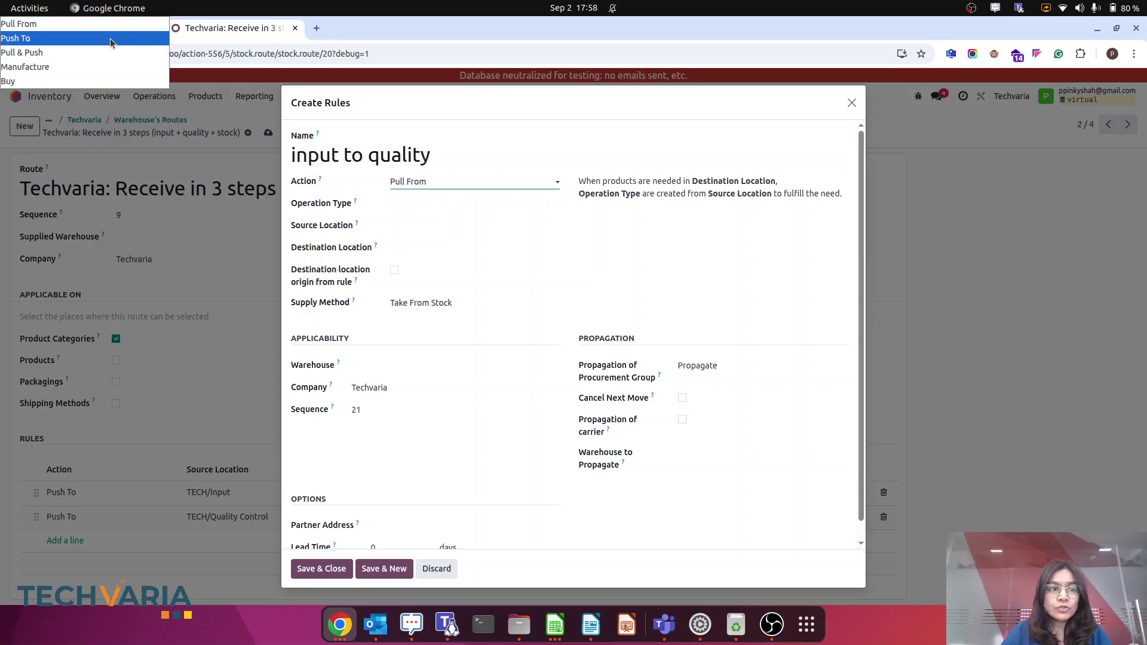
pyautogui.press('Return')
pyautogui.click(407, 205)
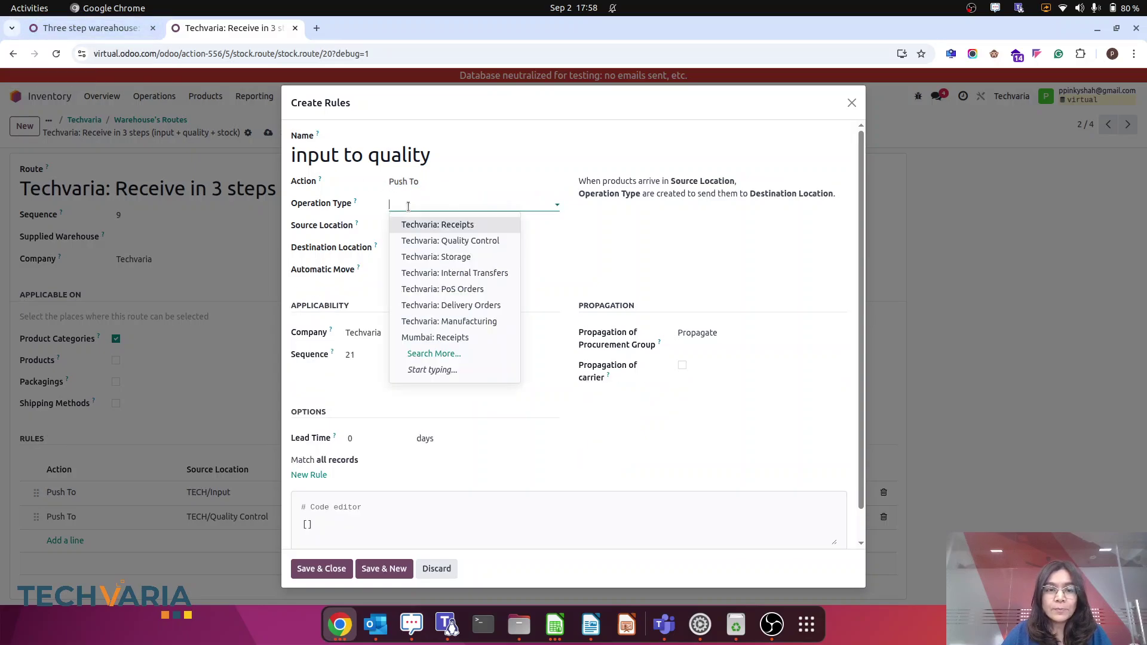
pyautogui.click(445, 273)
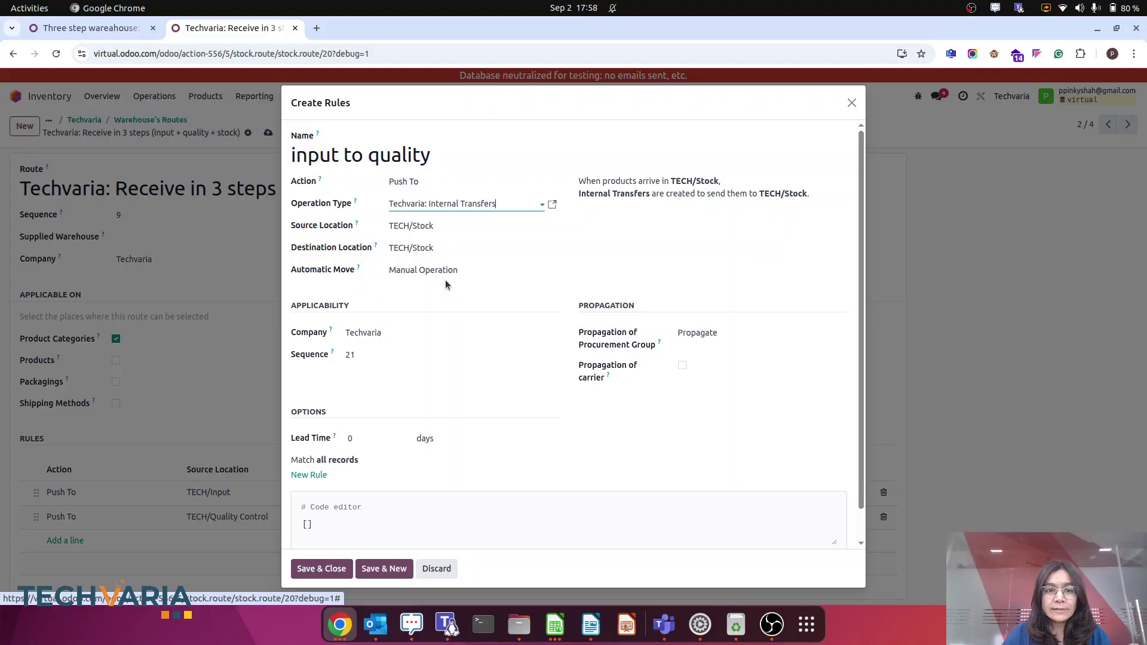
# Step: Set the new rule's source location to TECH/Input, then save the rule and the route
pyautogui.click(443, 227)
pyautogui.write('in')
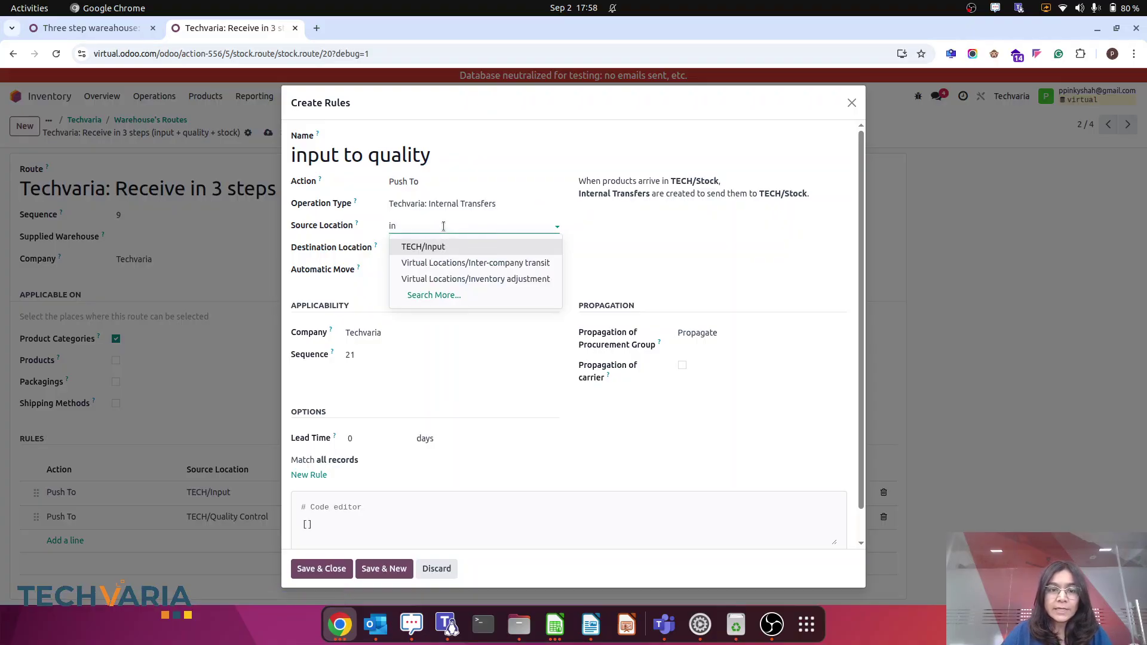
pyautogui.click(440, 246)
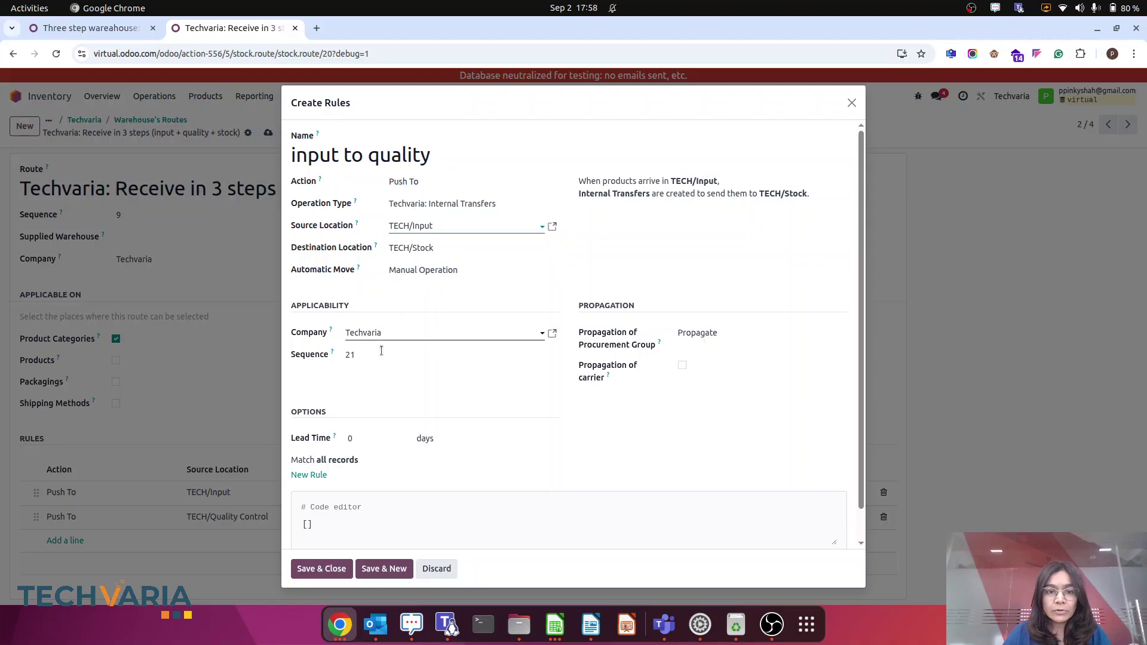
pyautogui.scroll(-1, 532, 400)
pyautogui.click(321, 566)
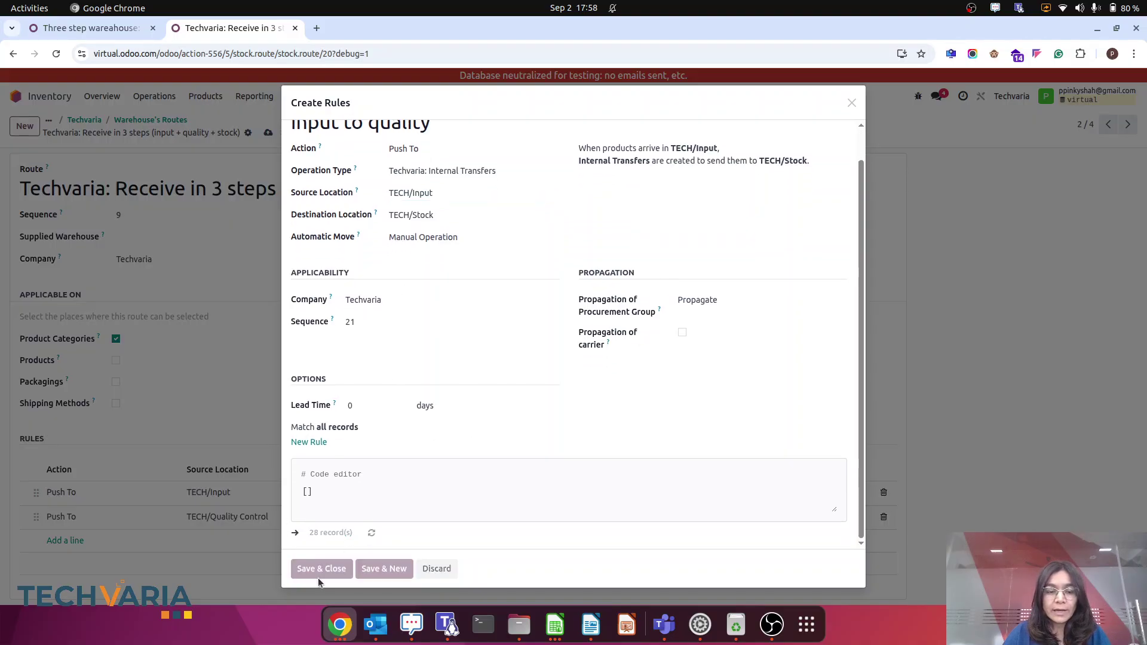
pyautogui.click(266, 132)
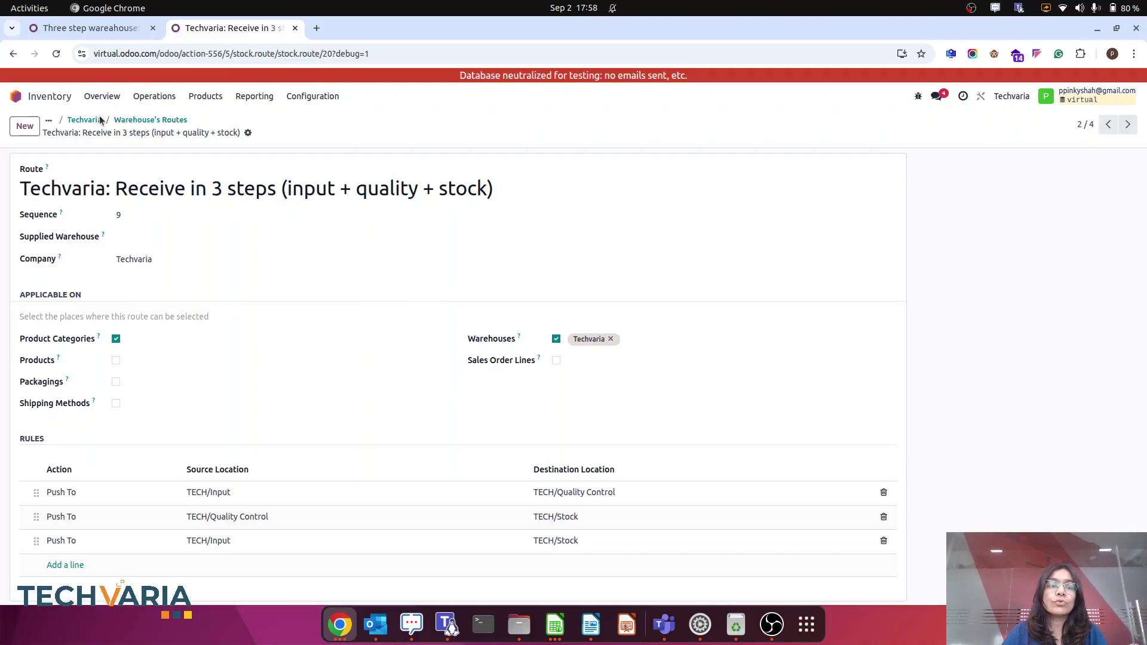
# Step: Start a new purchase quotation with vendor1 as the vendor
pyautogui.click(17, 97)
pyautogui.write('pu')
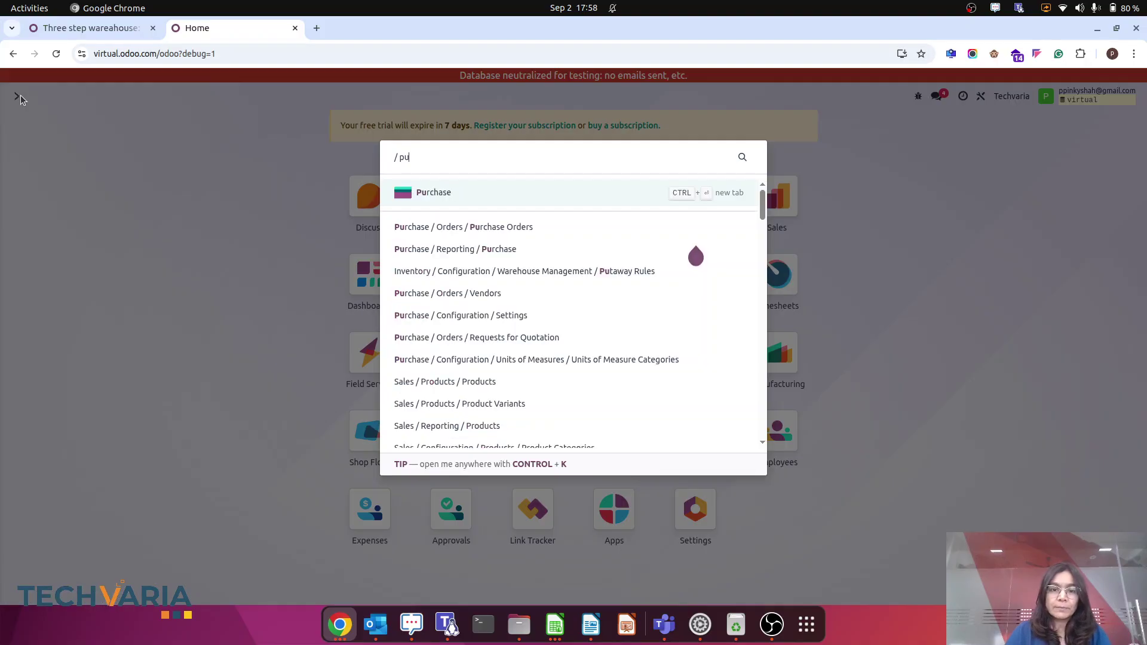
pyautogui.click(504, 226)
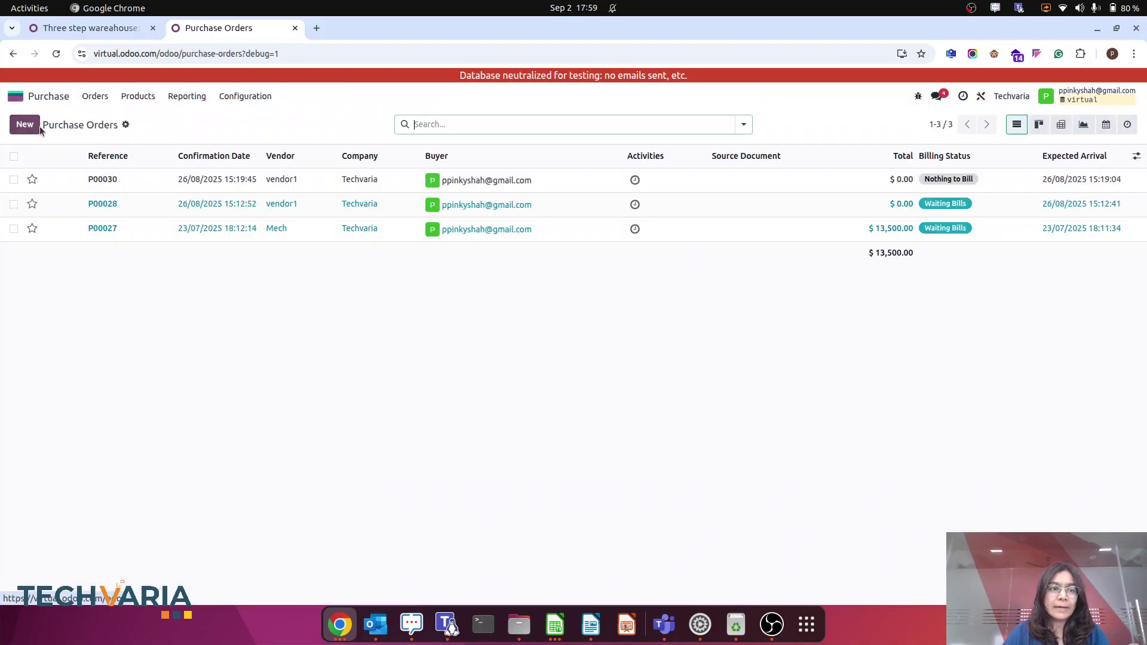
pyautogui.click(25, 125)
pyautogui.click(119, 236)
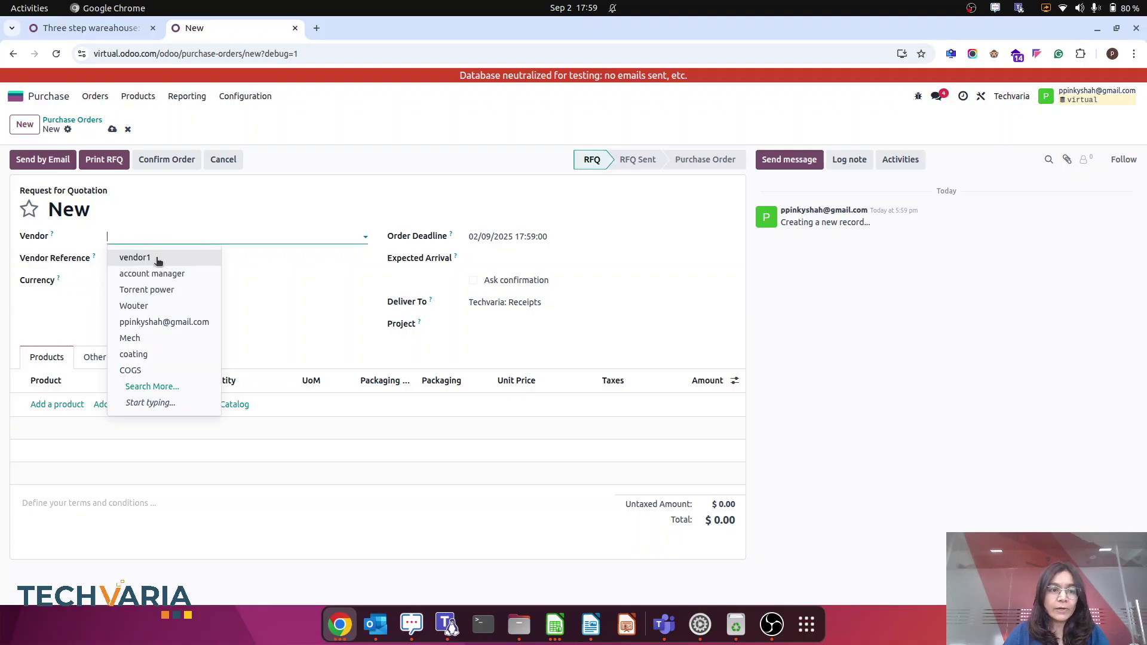
pyautogui.click(159, 261)
# Step: Add one pigi, verify its Pigment category, and confirm the order as P00039
pyautogui.click(51, 404)
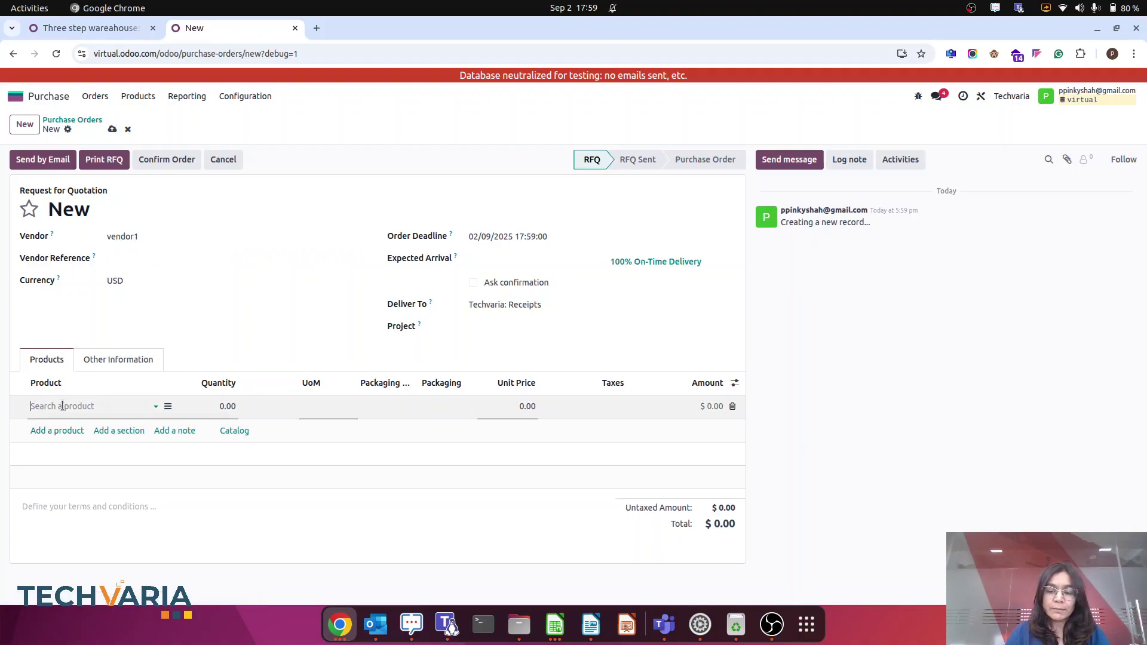
pyautogui.write('pi')
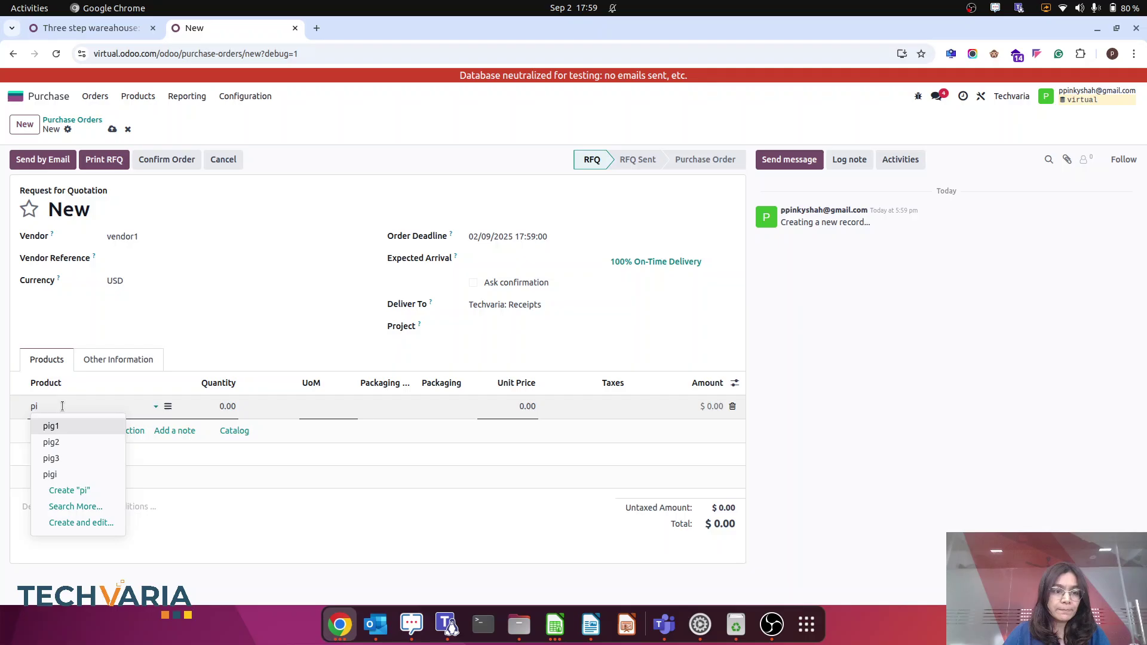
pyautogui.click(50, 473)
pyautogui.hotkey('ctrl', '+')
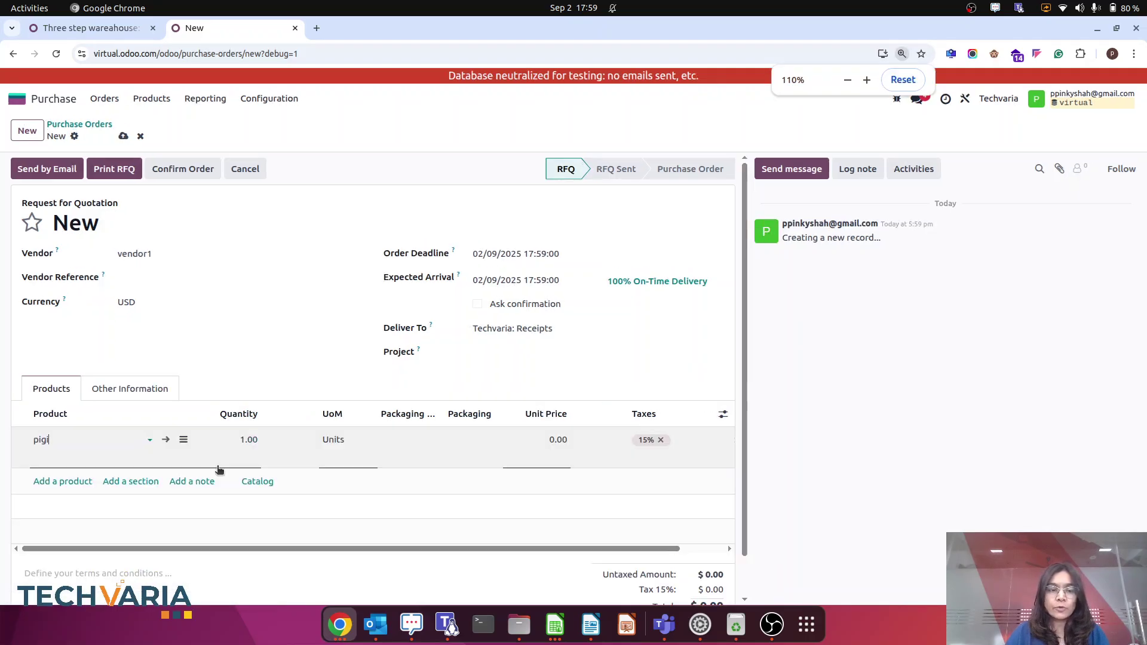
pyautogui.click(165, 439)
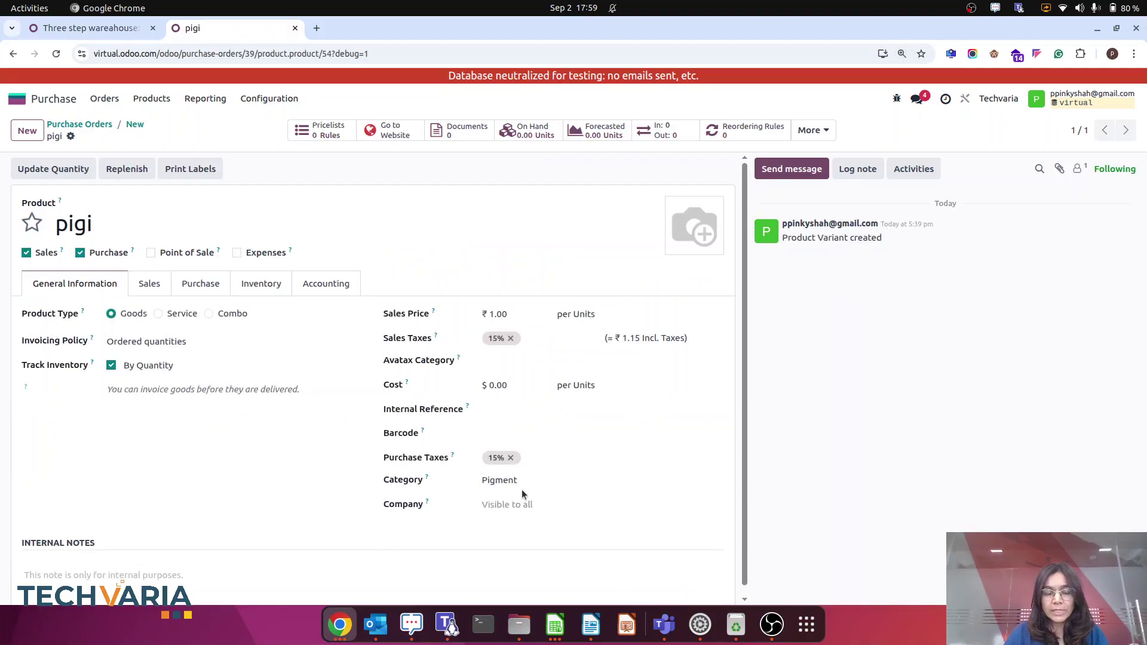
pyautogui.click(135, 126)
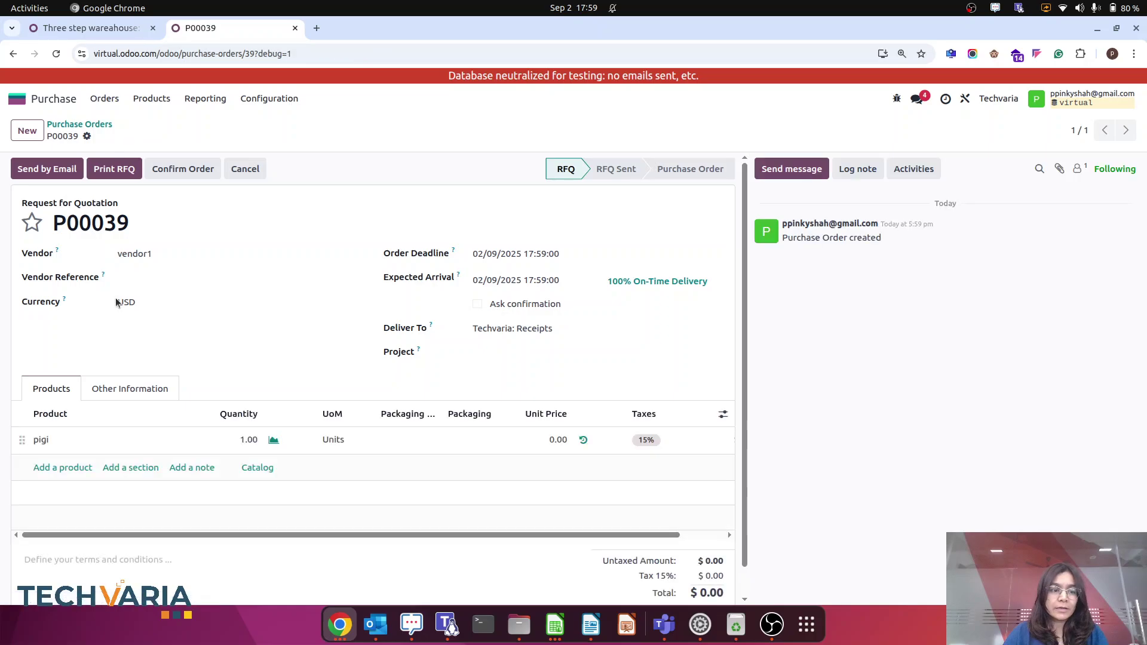
pyautogui.click(181, 174)
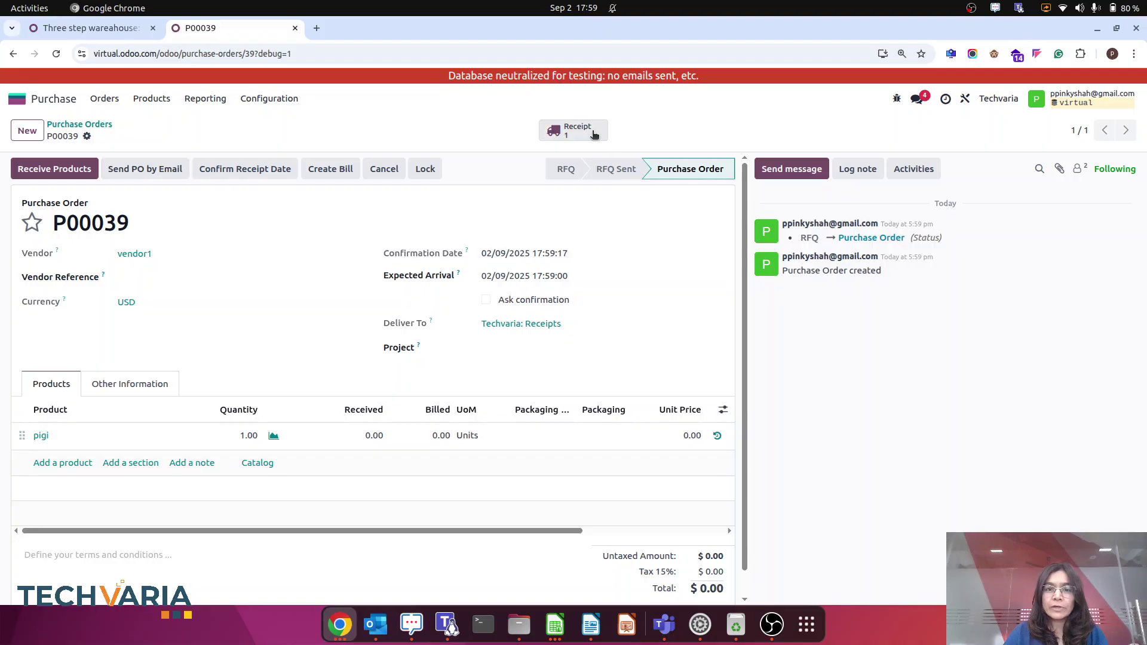
# Step: Validate receipt TECH/IN/00004 and internal transfer TECH/INT/00001 to TECH/Stock, then search 'pur'
pyautogui.click(589, 131)
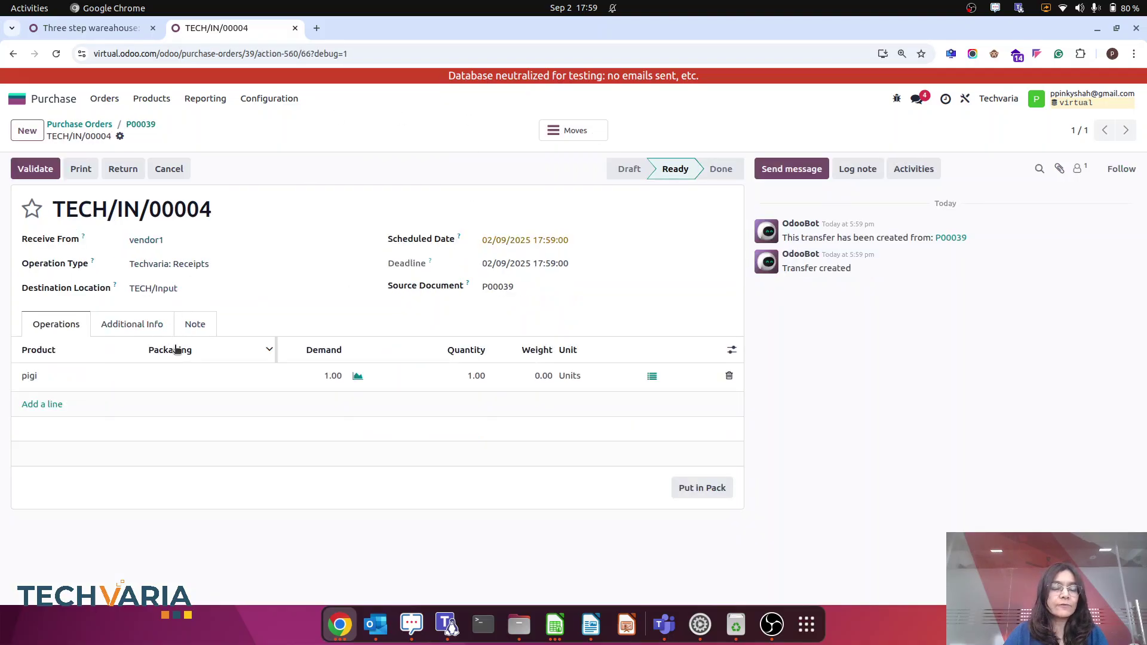
pyautogui.click(32, 170)
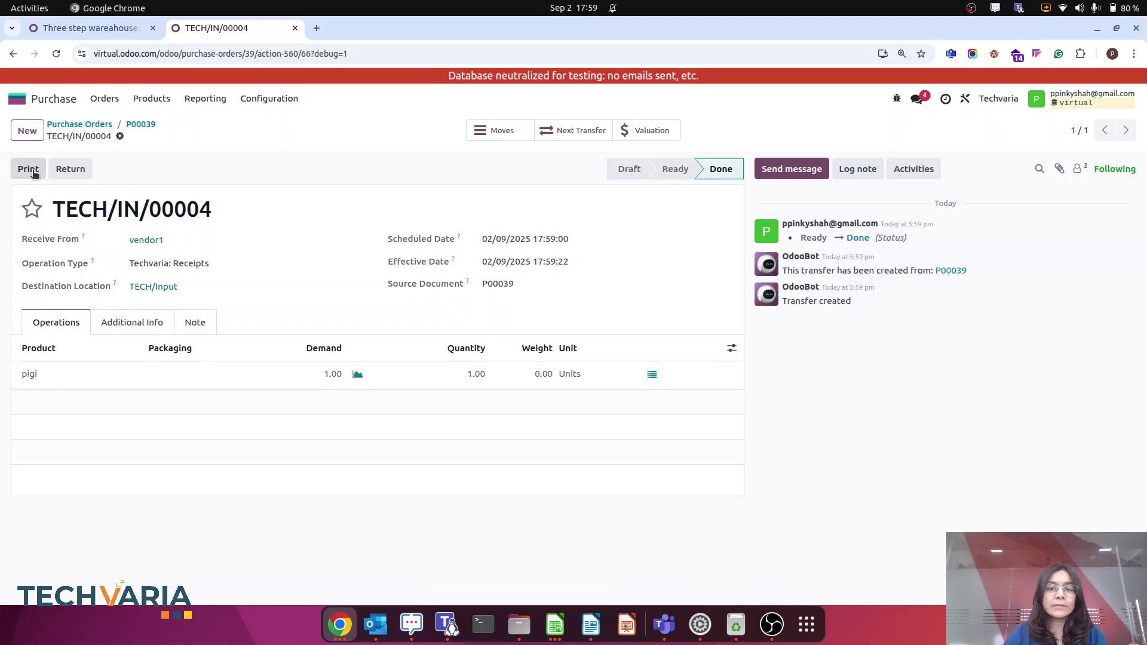
pyautogui.click(573, 132)
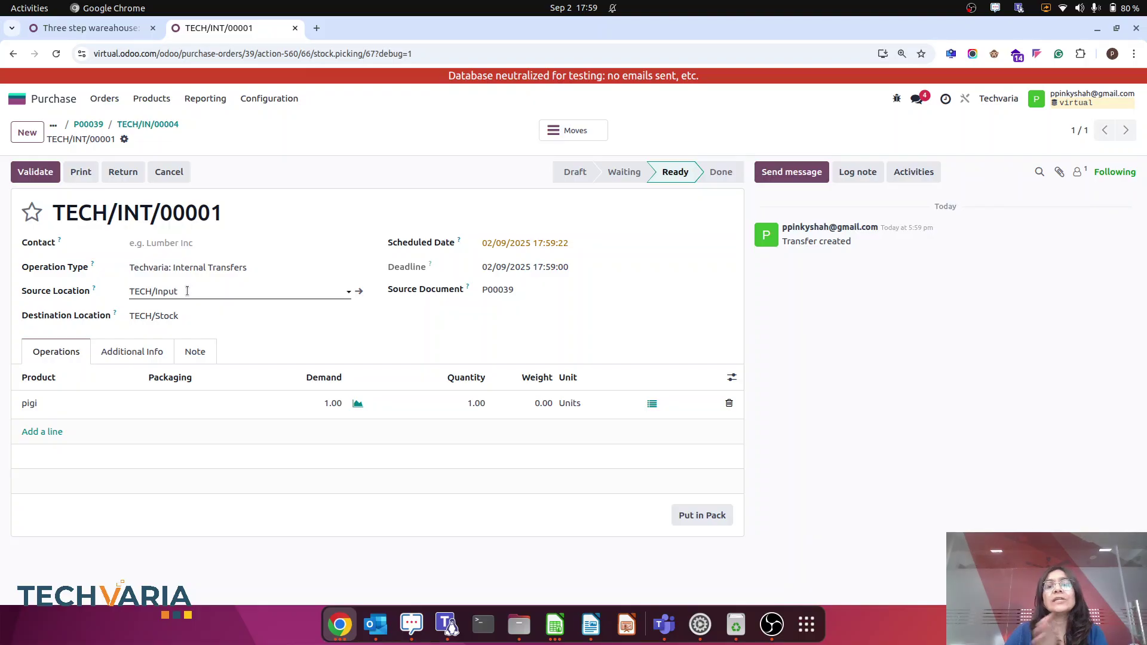
pyautogui.click(36, 176)
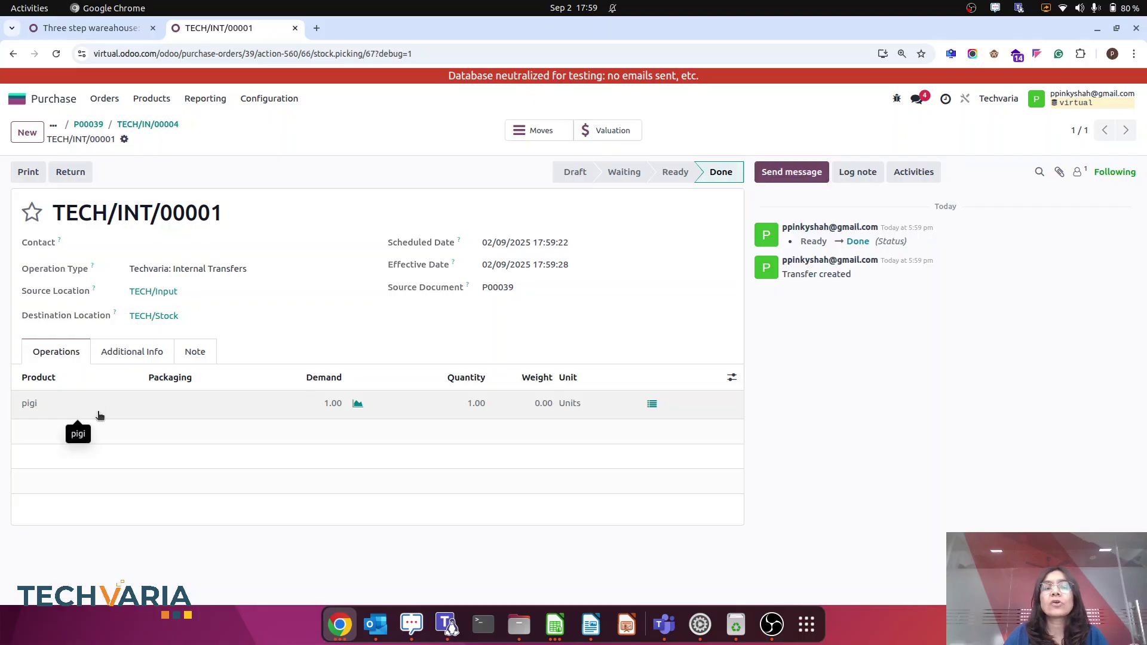
pyautogui.click(17, 98)
pyautogui.write('pur')
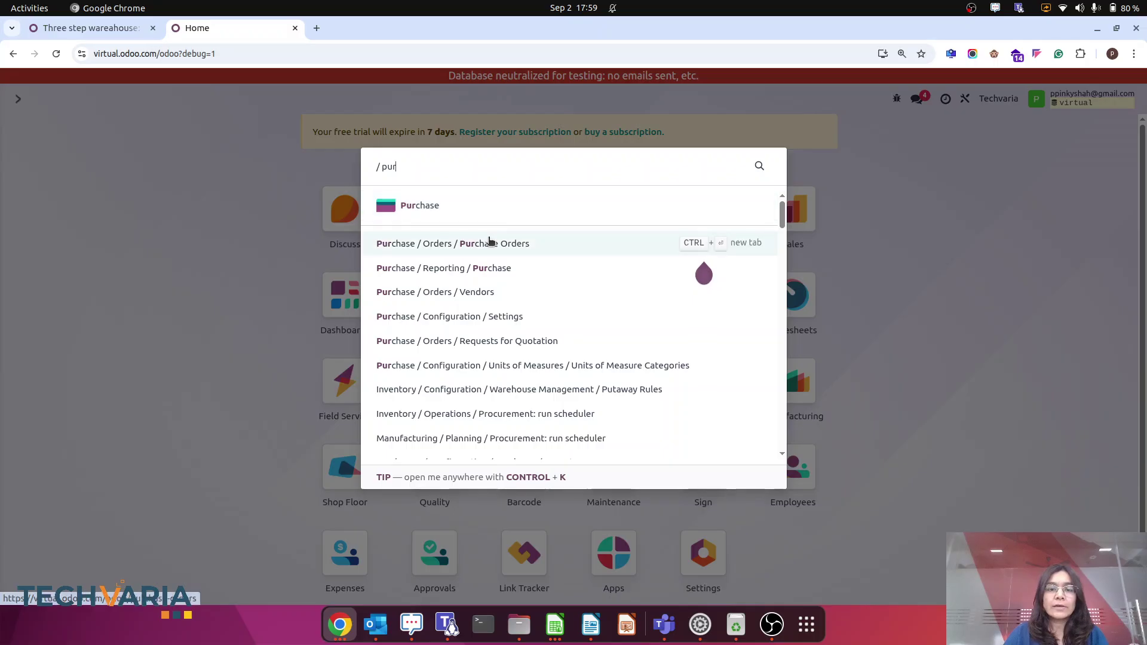
# Step: Order 1 resin1 from vendor1, confirm P00040, and validate receipt TECH/IN/00005 into TECH/Input
pyautogui.click(493, 243)
pyautogui.click(24, 130)
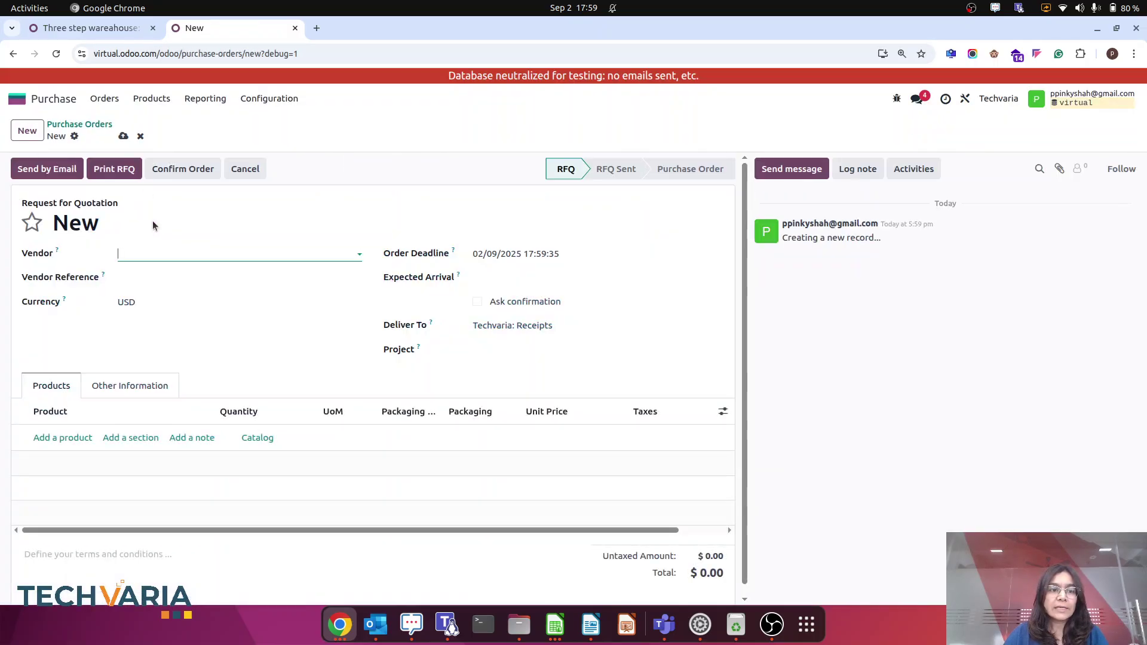
pyautogui.click(160, 258)
pyautogui.click(143, 274)
pyautogui.click(54, 438)
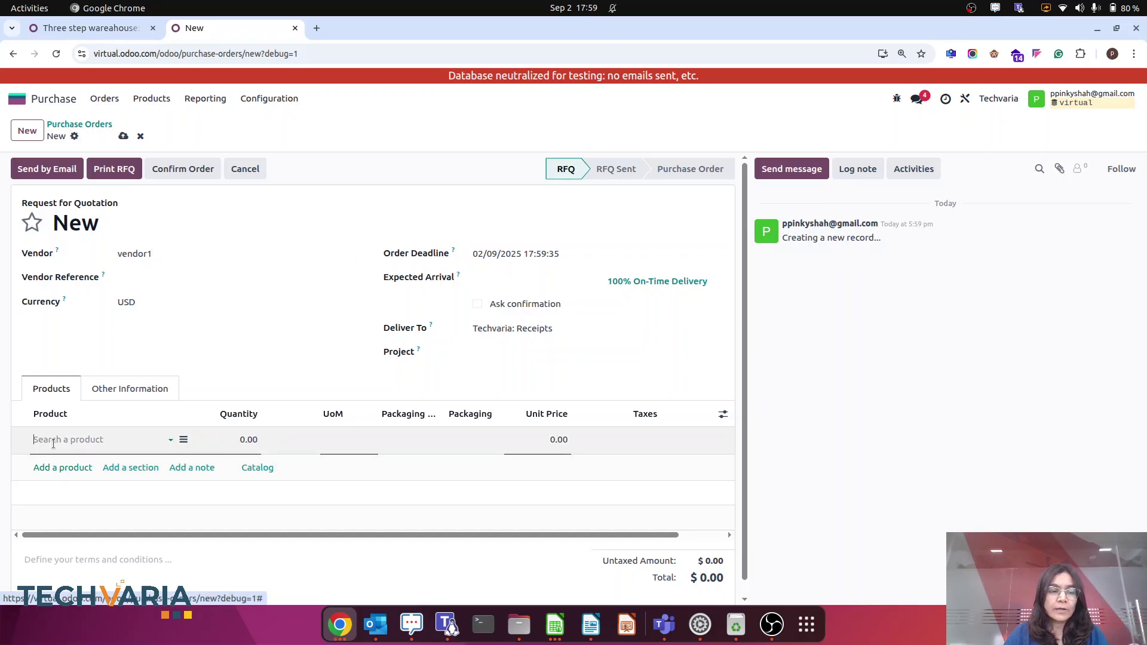
pyautogui.write('re')
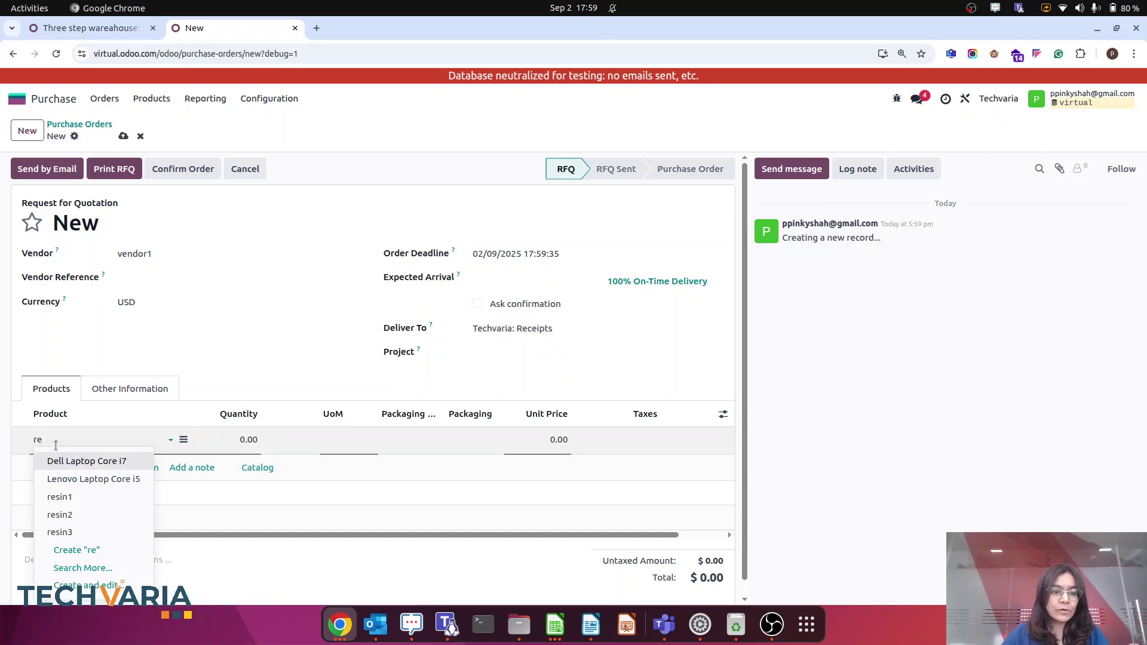
pyautogui.click(63, 496)
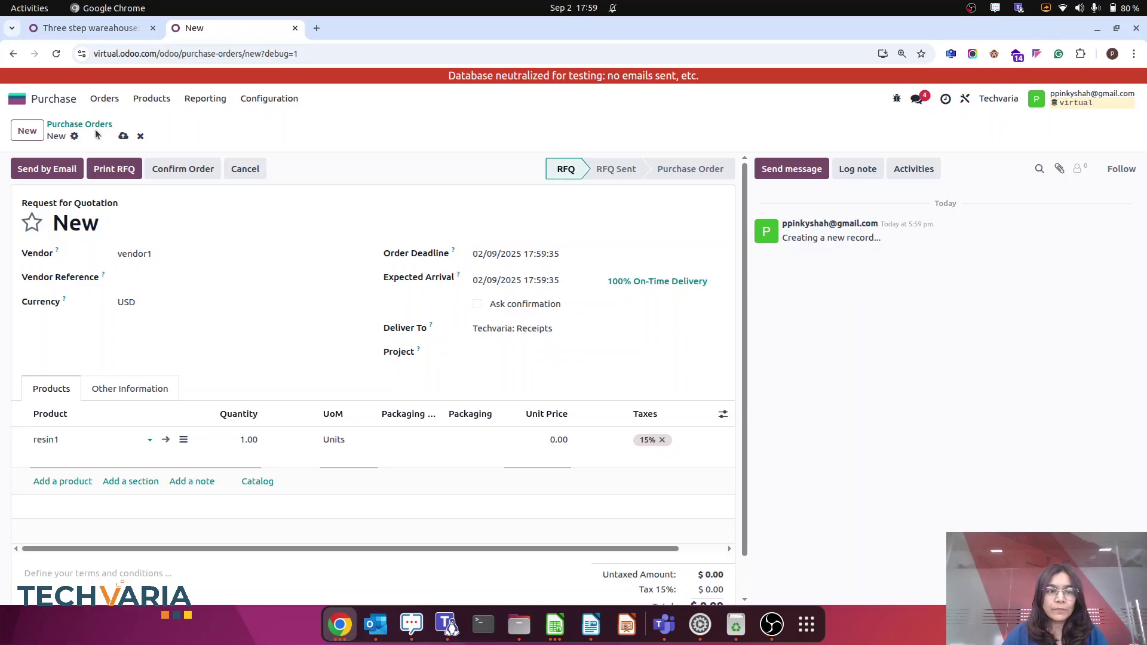
pyautogui.click(173, 170)
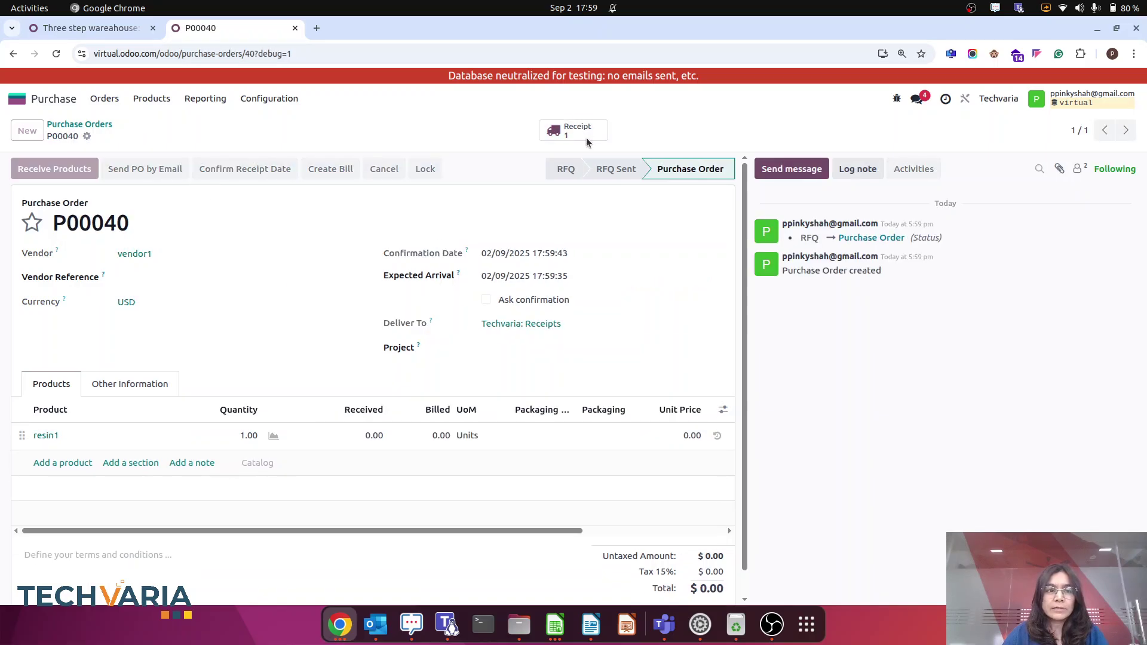
pyautogui.click(586, 135)
pyautogui.click(36, 168)
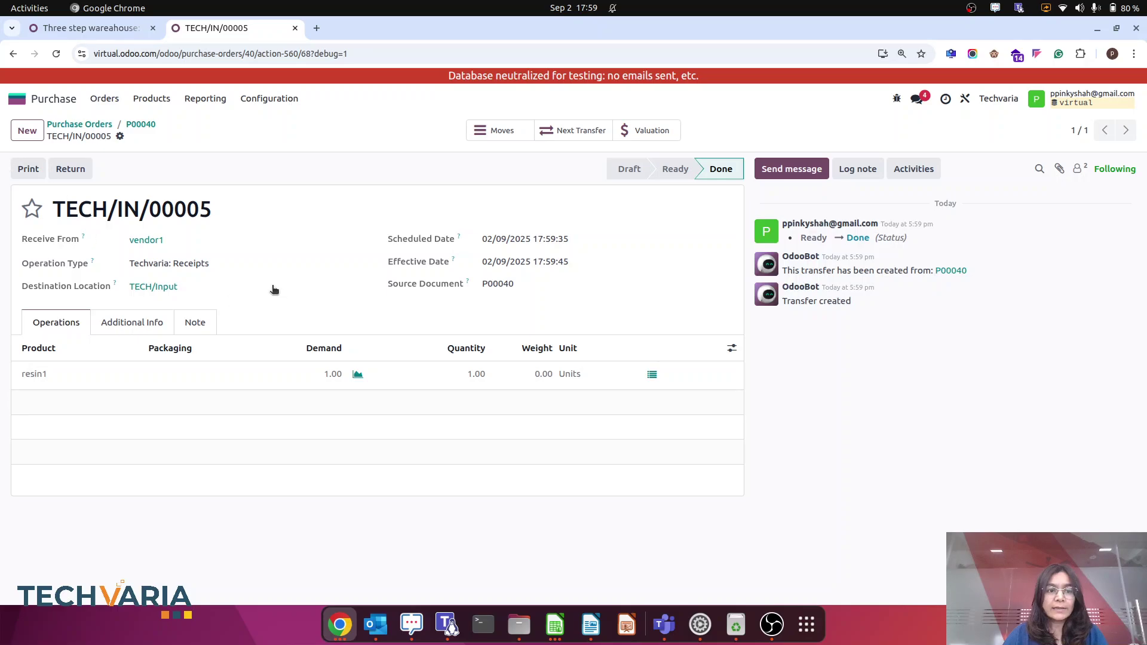
# Step: Validate TECH/QC/00001 and storage transfer TECH/STOR/00001 into TECH/Stock, then return home
pyautogui.click(570, 132)
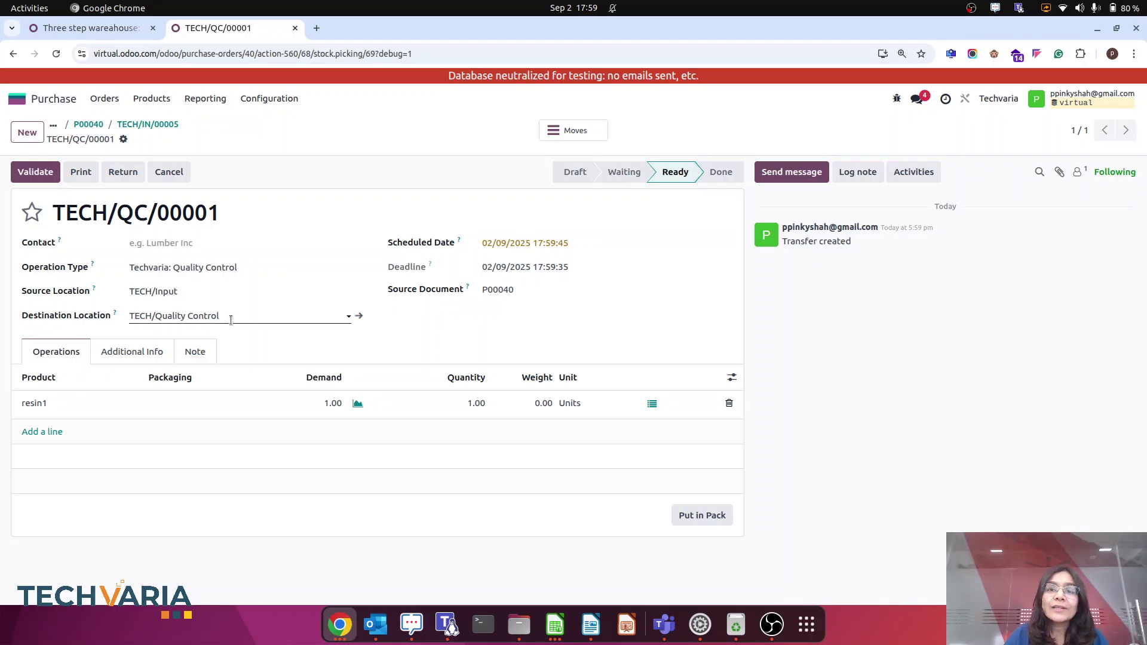
pyautogui.click(36, 179)
pyautogui.click(564, 131)
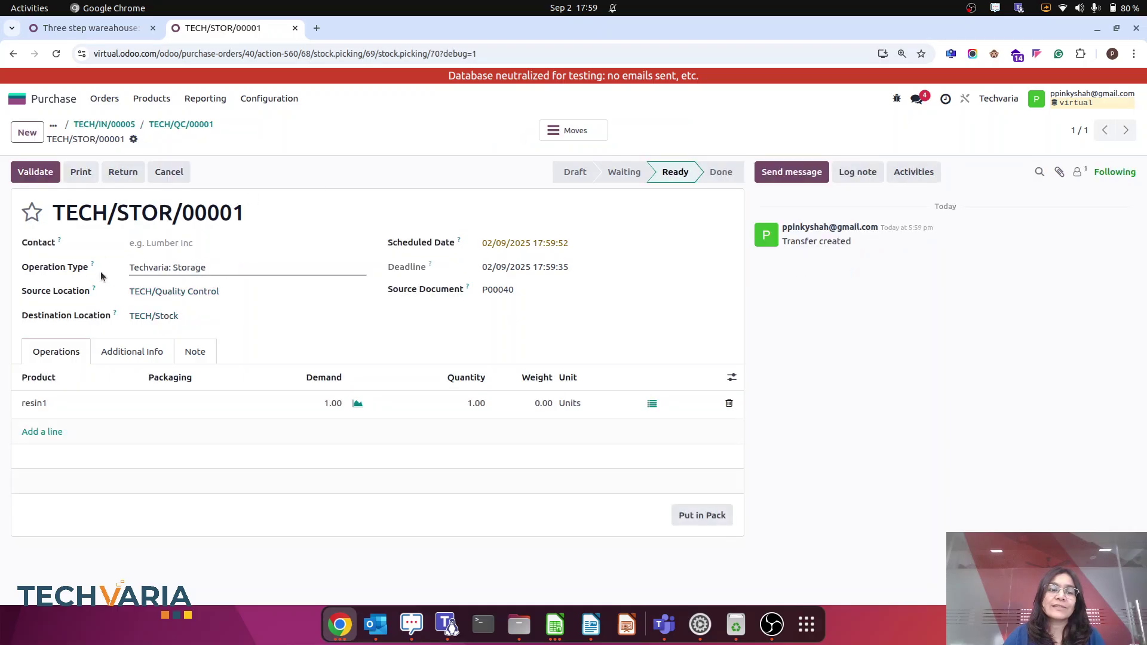
pyautogui.click(19, 176)
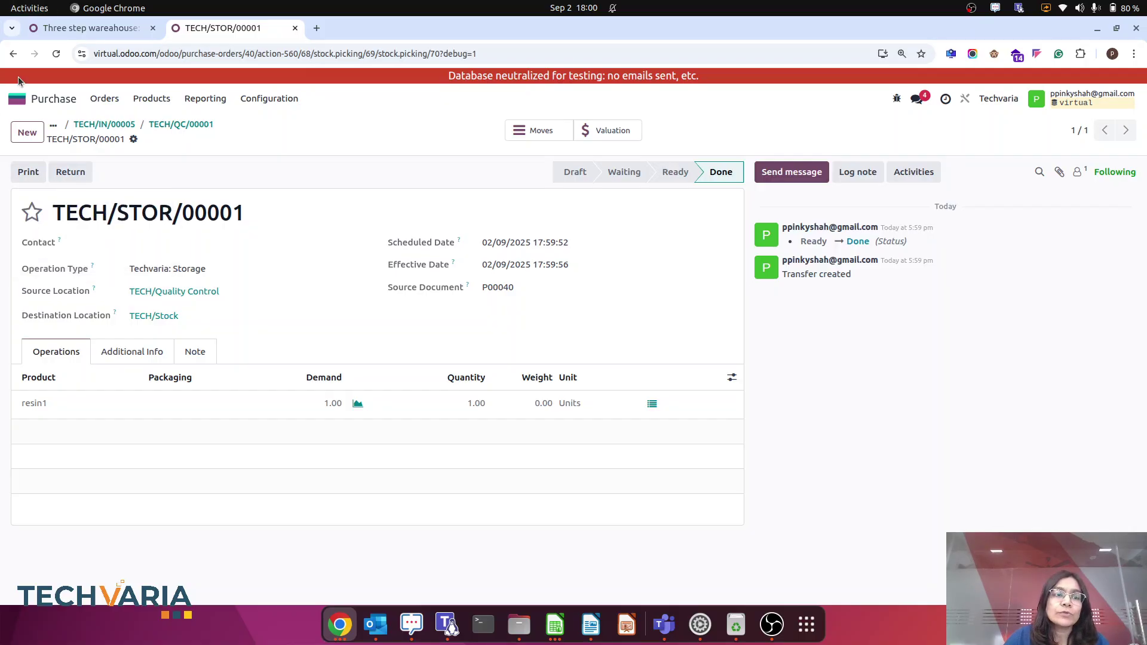
pyautogui.click(24, 100)
pyautogui.write('vend')
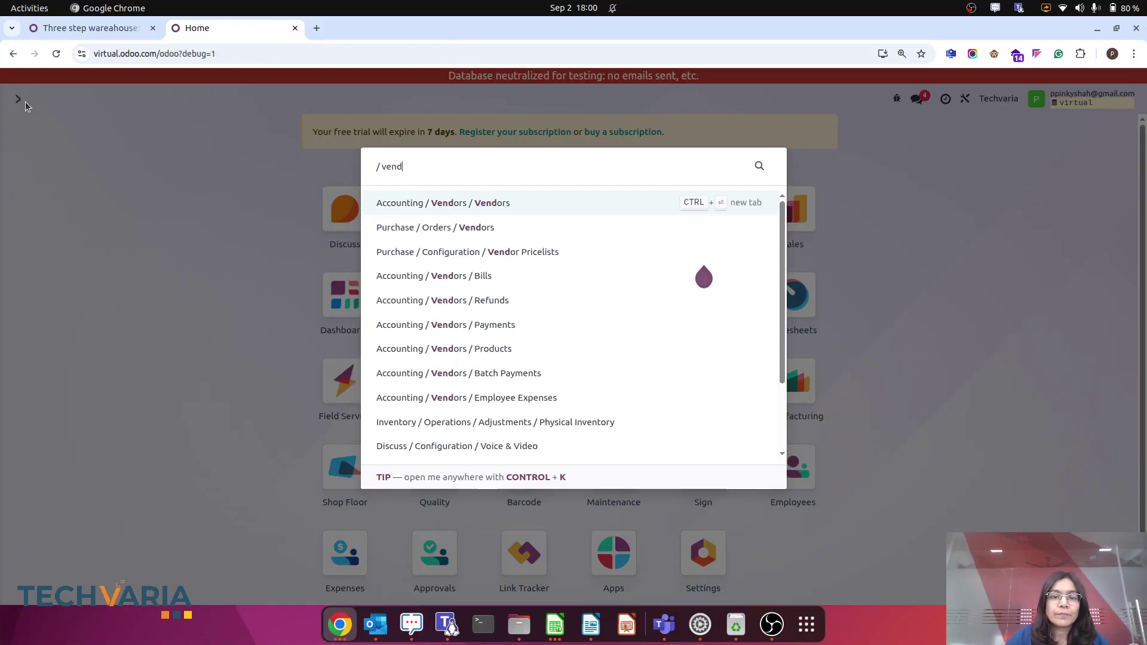
pyautogui.click(497, 203)
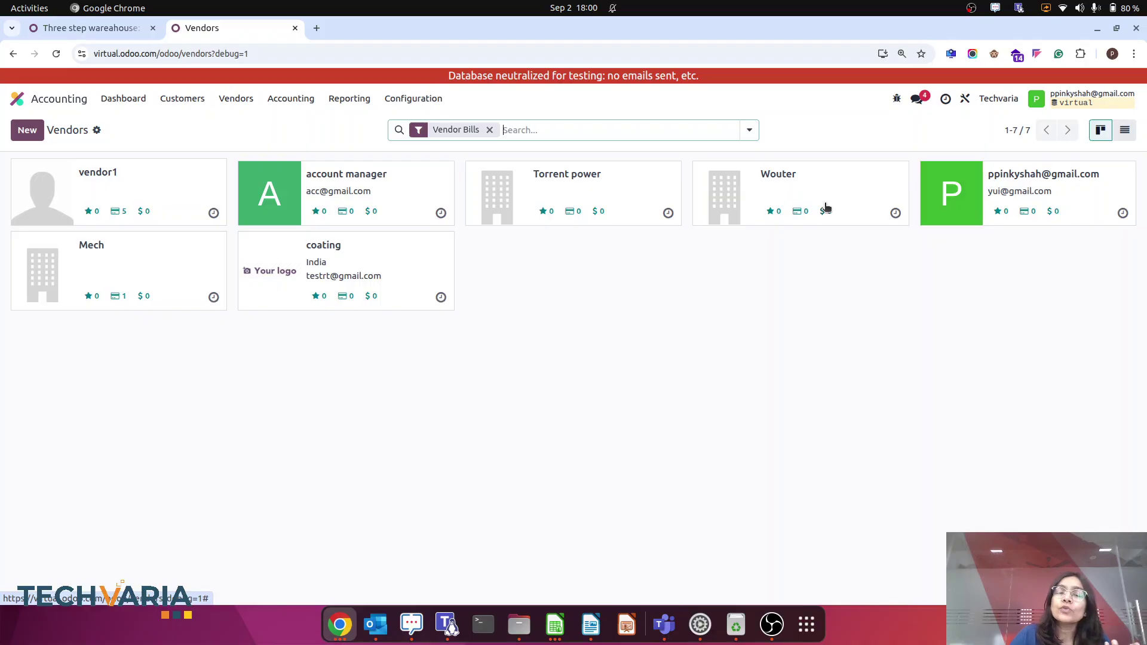
# Step: Reopen the TECH: Input → Quality Control rule of Techvaria's 'Receive in 3 steps' route
pyautogui.click(23, 102)
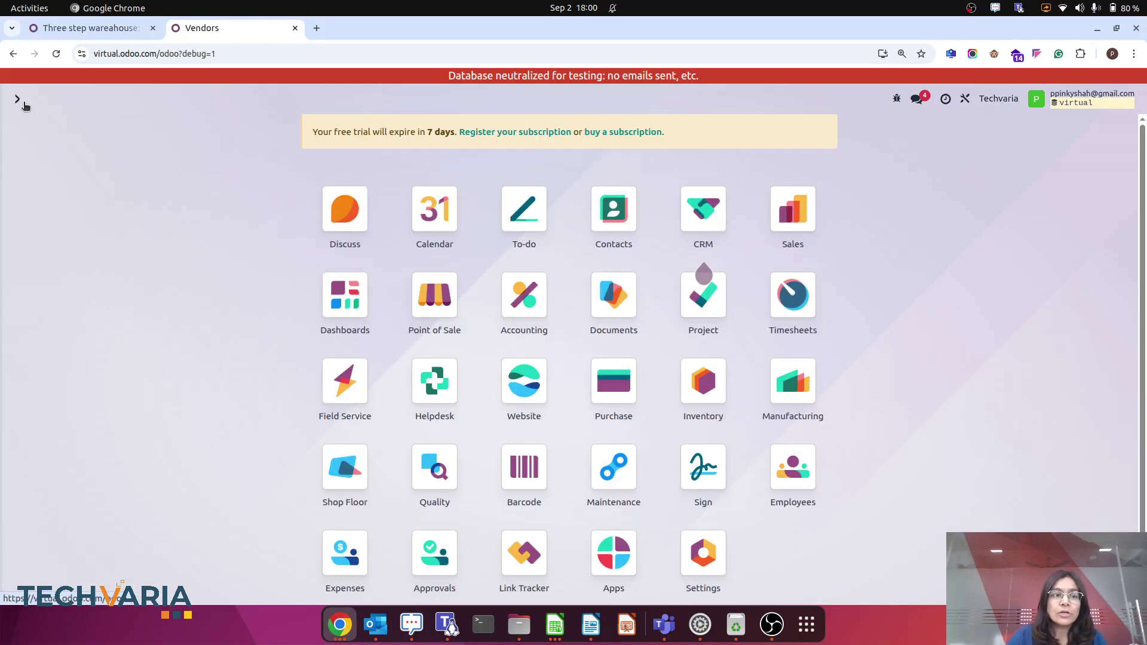
pyautogui.write('ware')
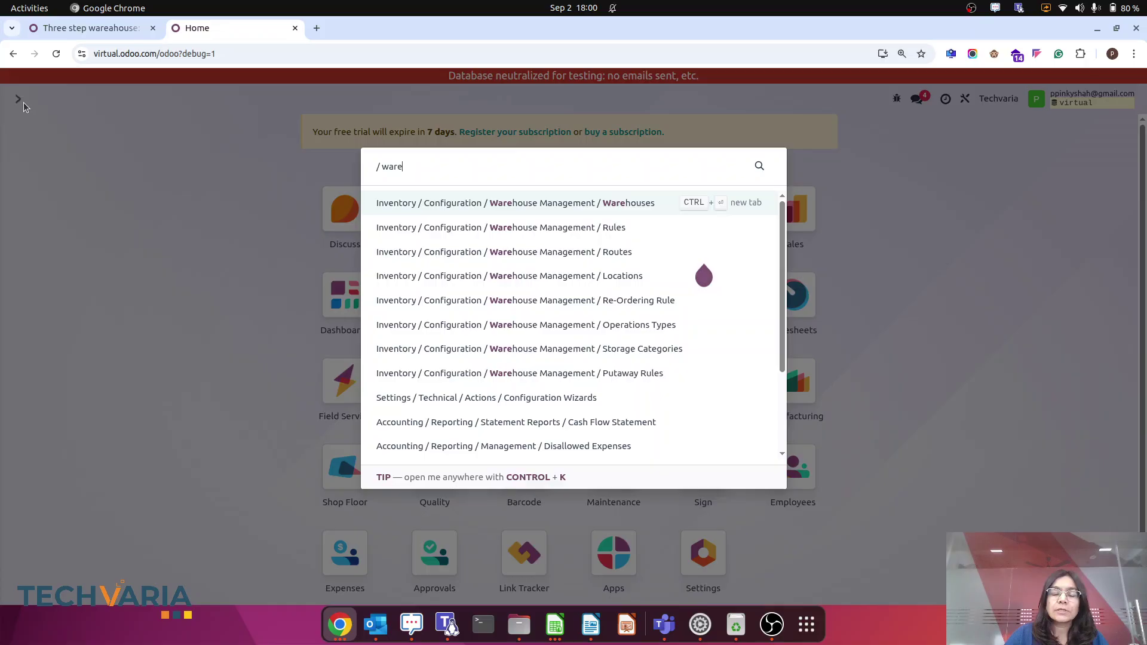
pyautogui.click(634, 202)
pyautogui.click(169, 187)
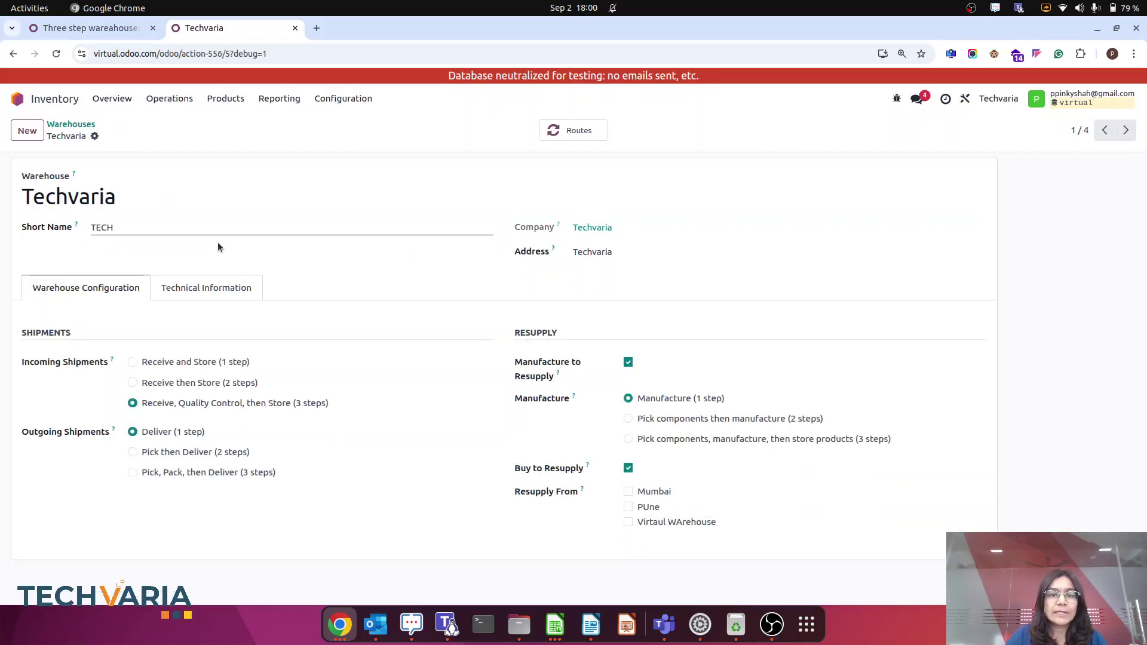
pyautogui.click(579, 132)
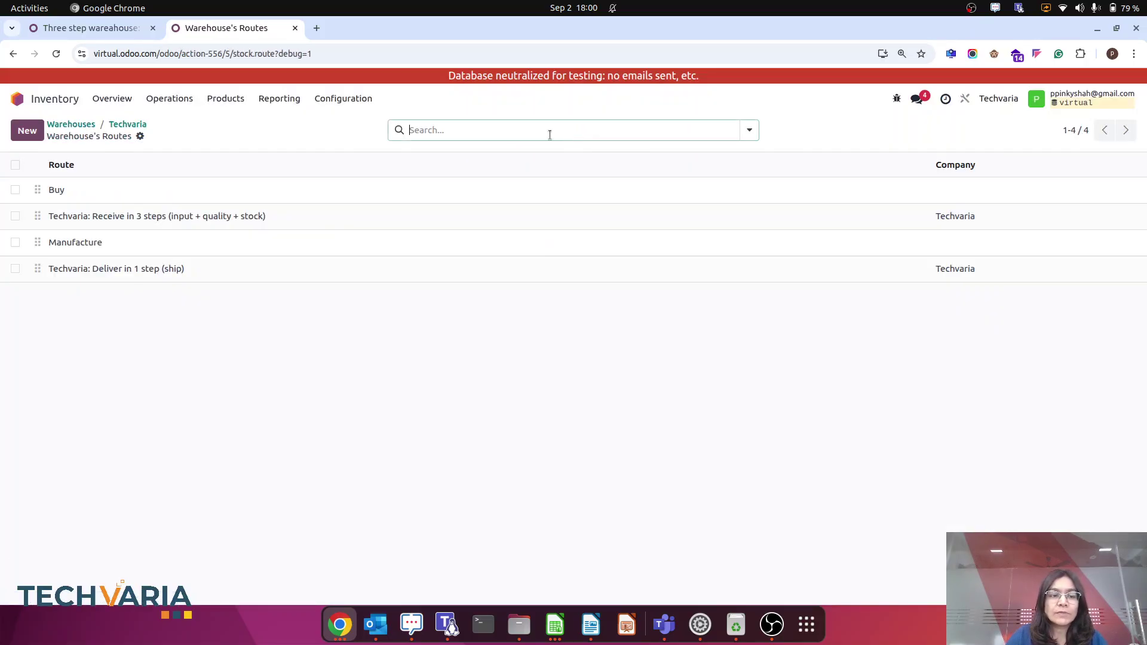
pyautogui.click(307, 220)
pyautogui.click(317, 543)
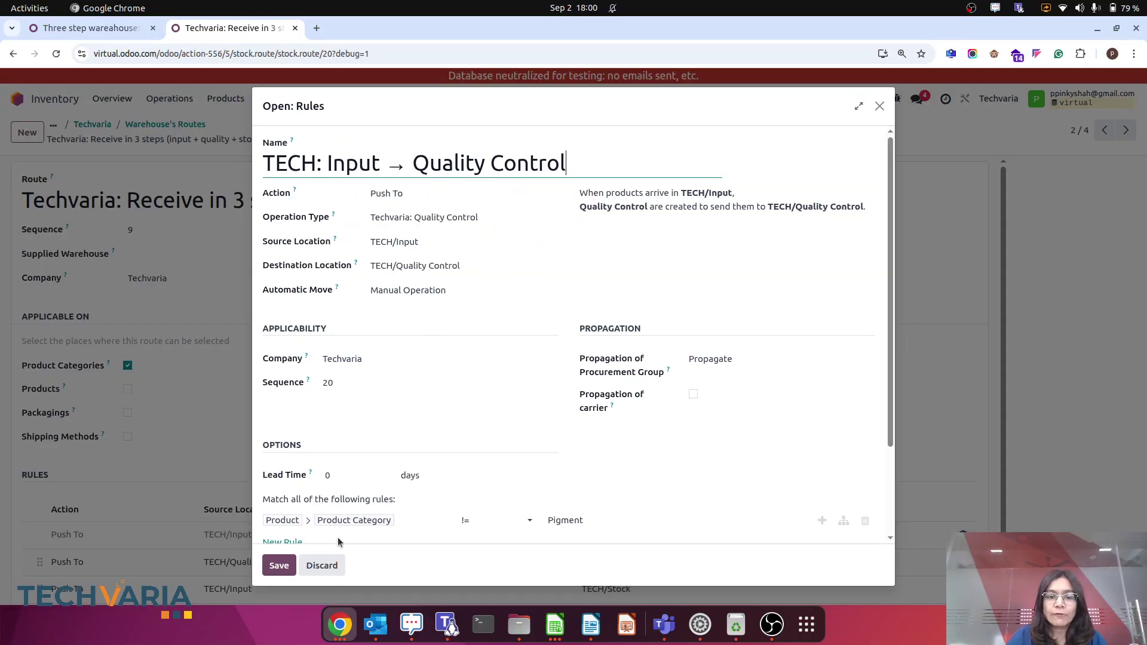
# Step: Add a second domain condition on Procurement Group > Partner beside Product Category != Pigment
pyautogui.scroll(-2, 438, 465)
pyautogui.click(283, 427)
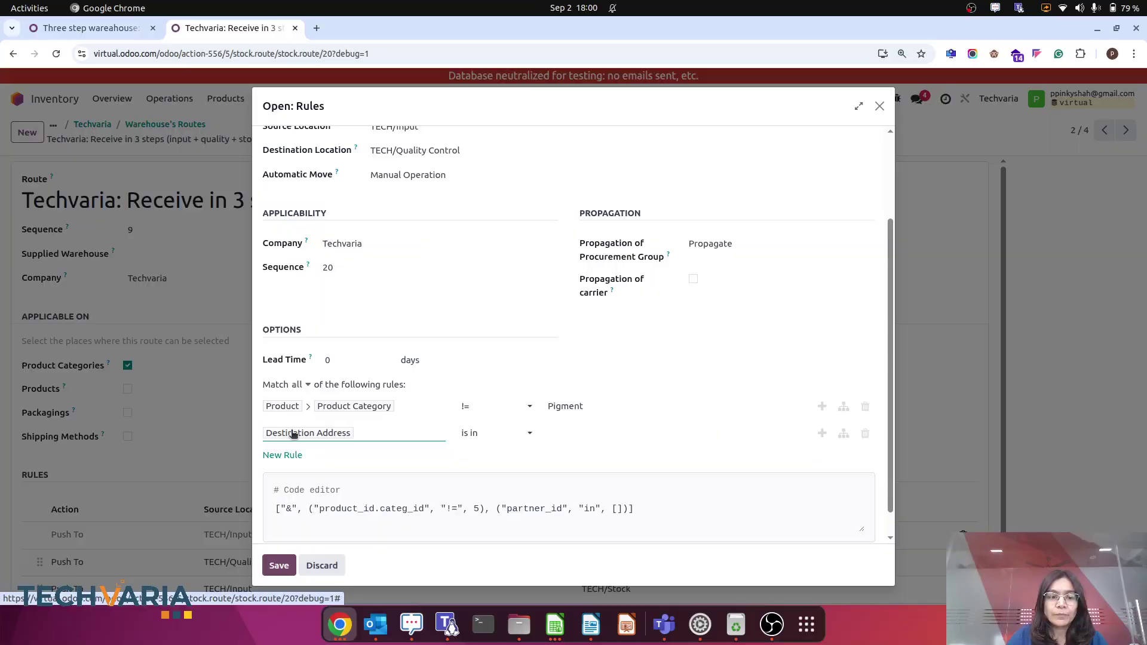
pyautogui.click(354, 434)
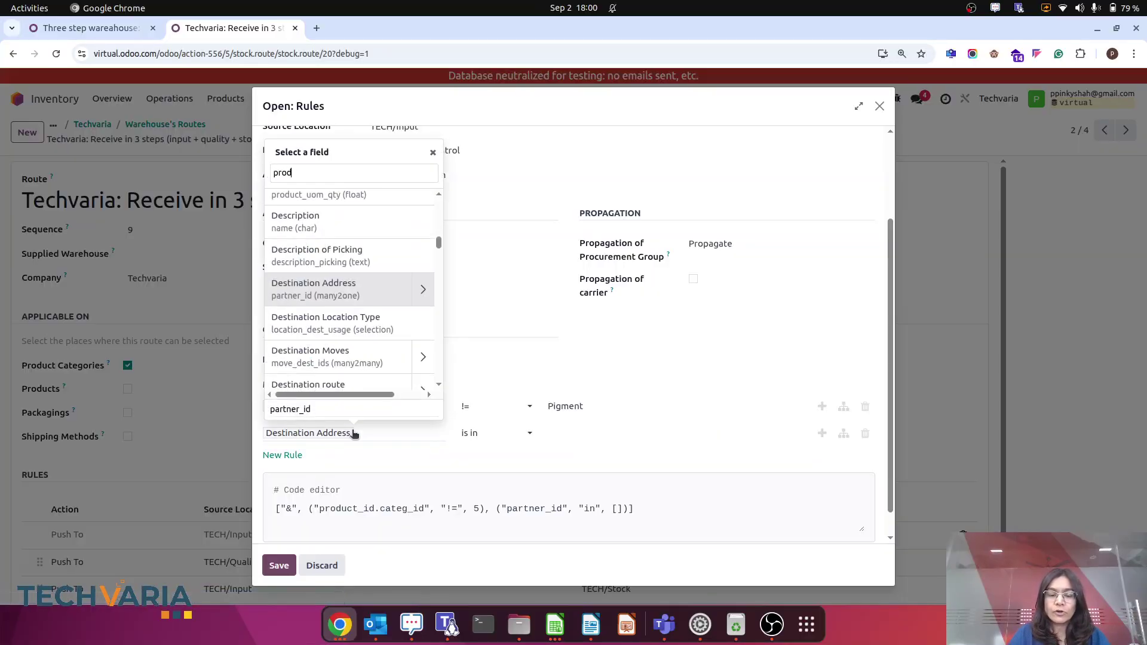
pyautogui.write('prod')
pyautogui.press('BackSpace')
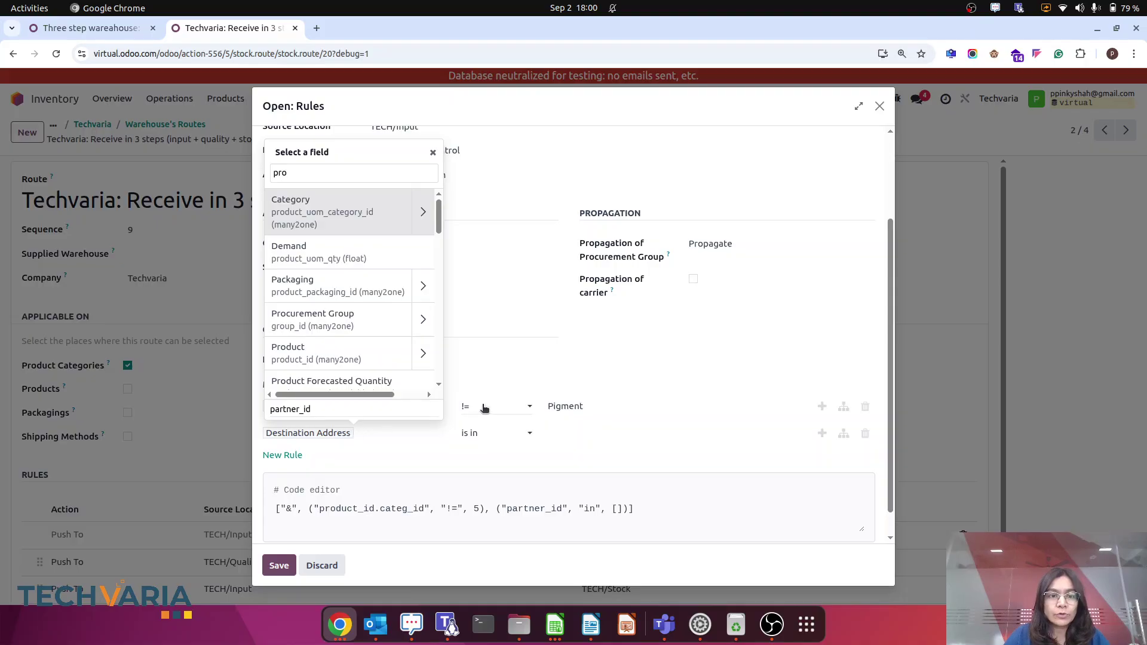
pyautogui.click(424, 322)
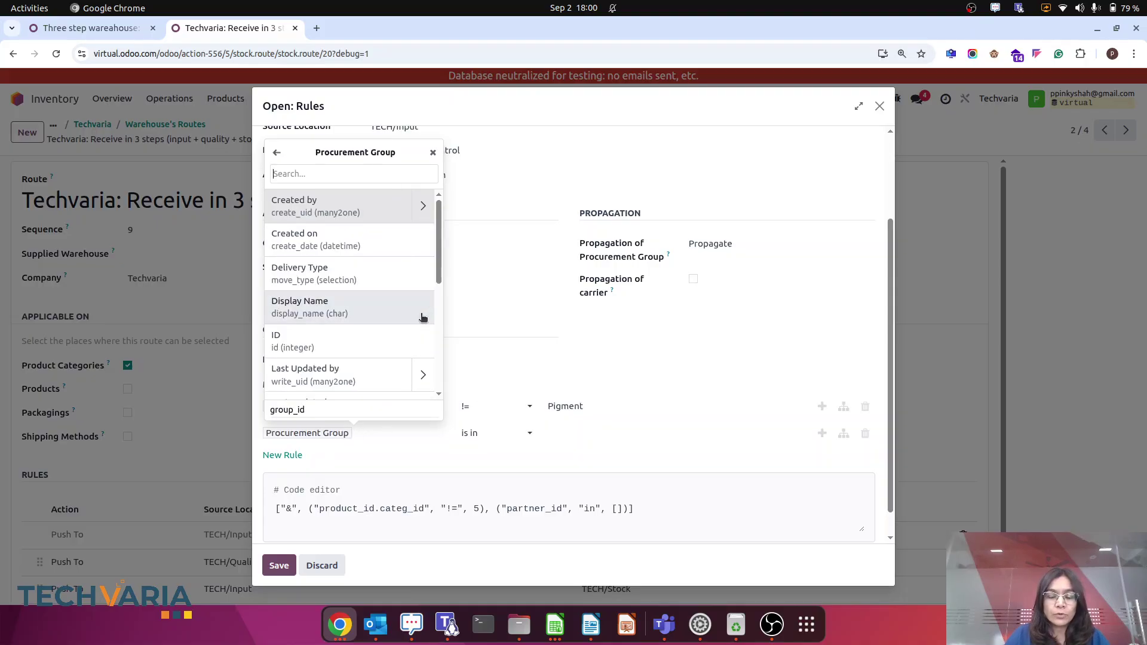
pyautogui.write('part')
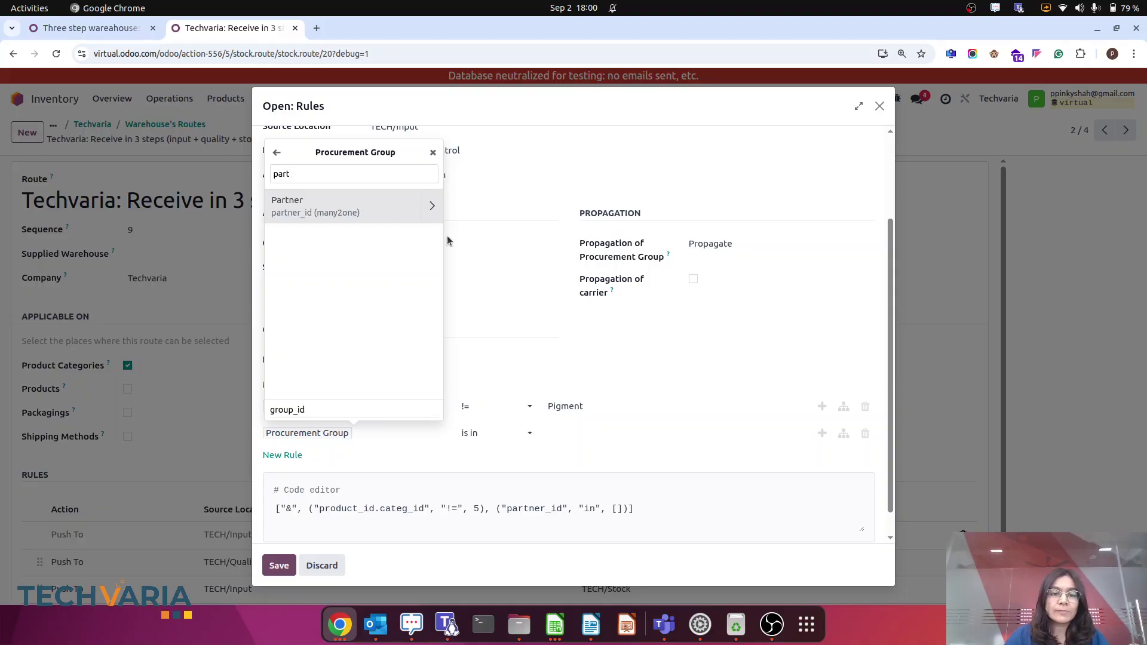
pyautogui.click(427, 208)
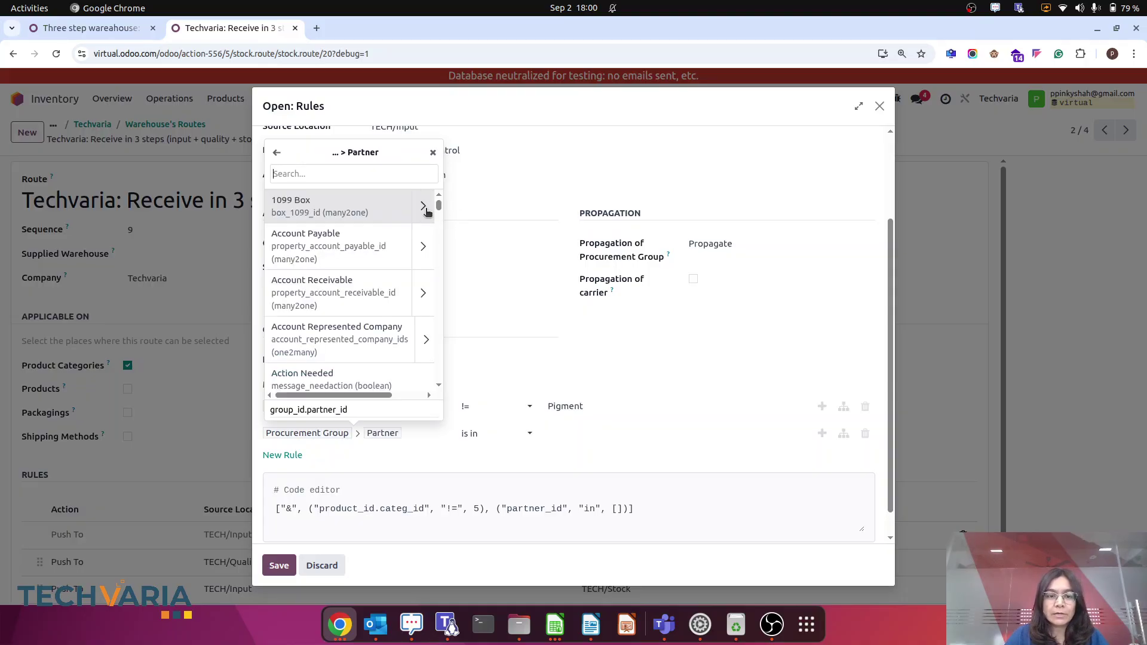
# Step: Make the Partner condition not-equal to the vendor to exclude, then save the rule
pyautogui.click(488, 432)
pyautogui.click(24, 76)
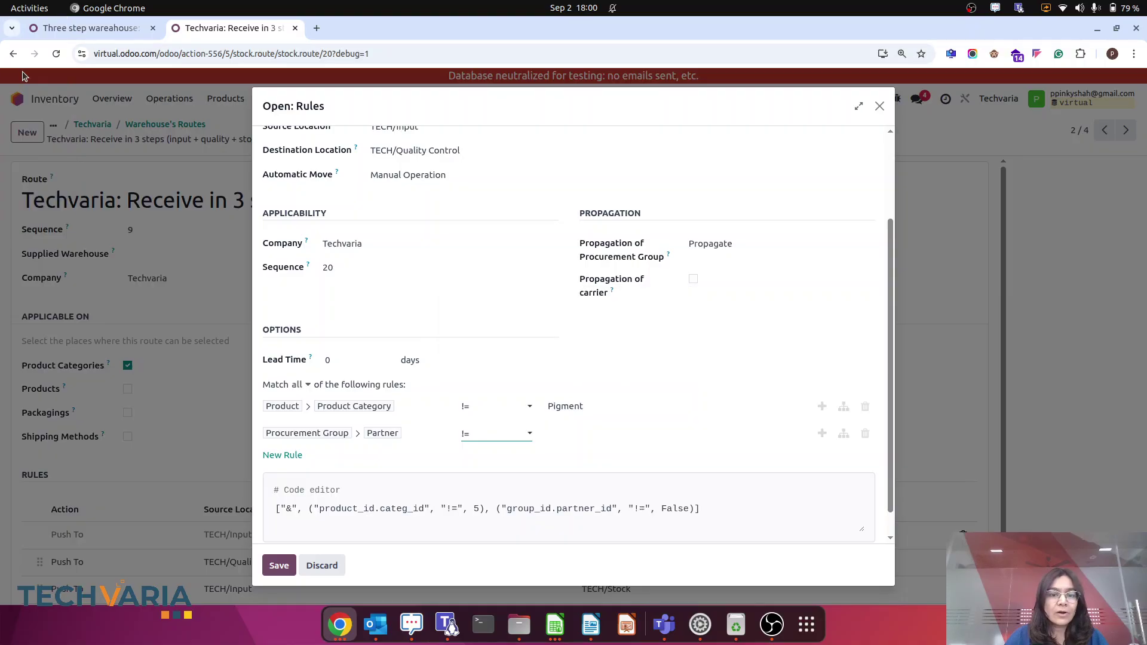
pyautogui.click(575, 429)
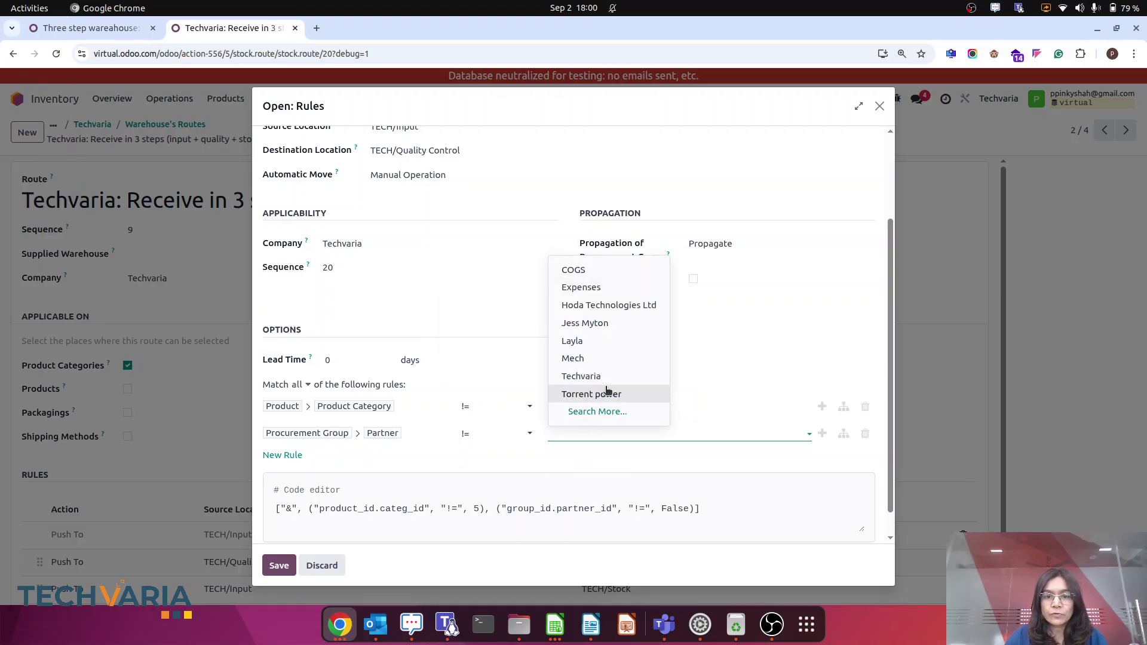
pyautogui.write('wo')
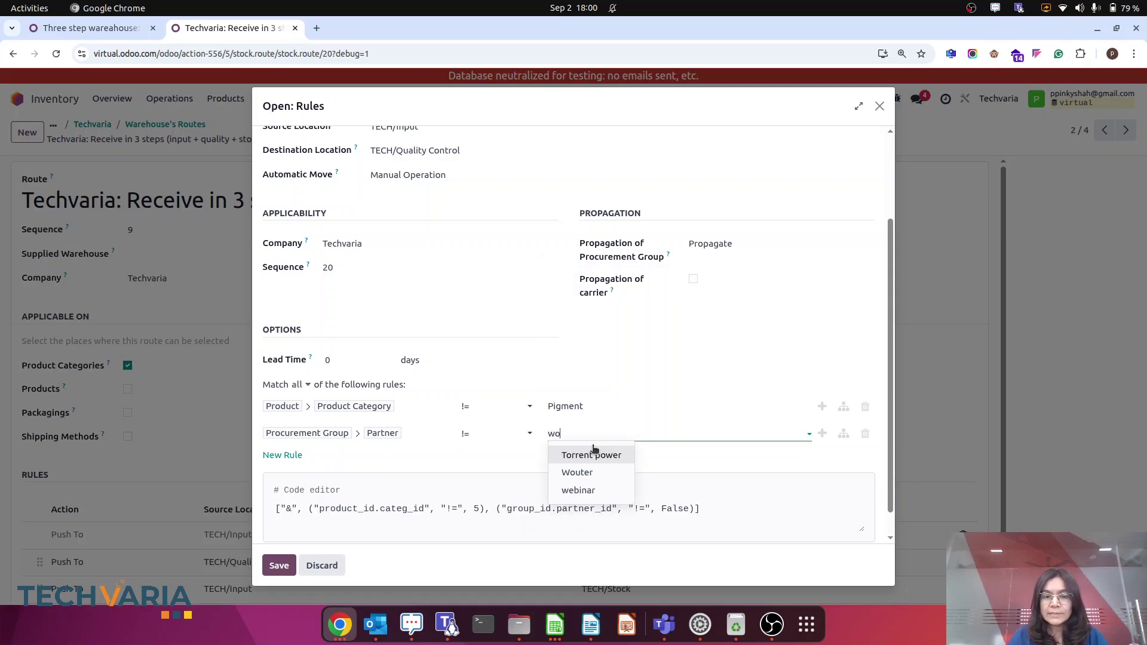
pyautogui.click(590, 457)
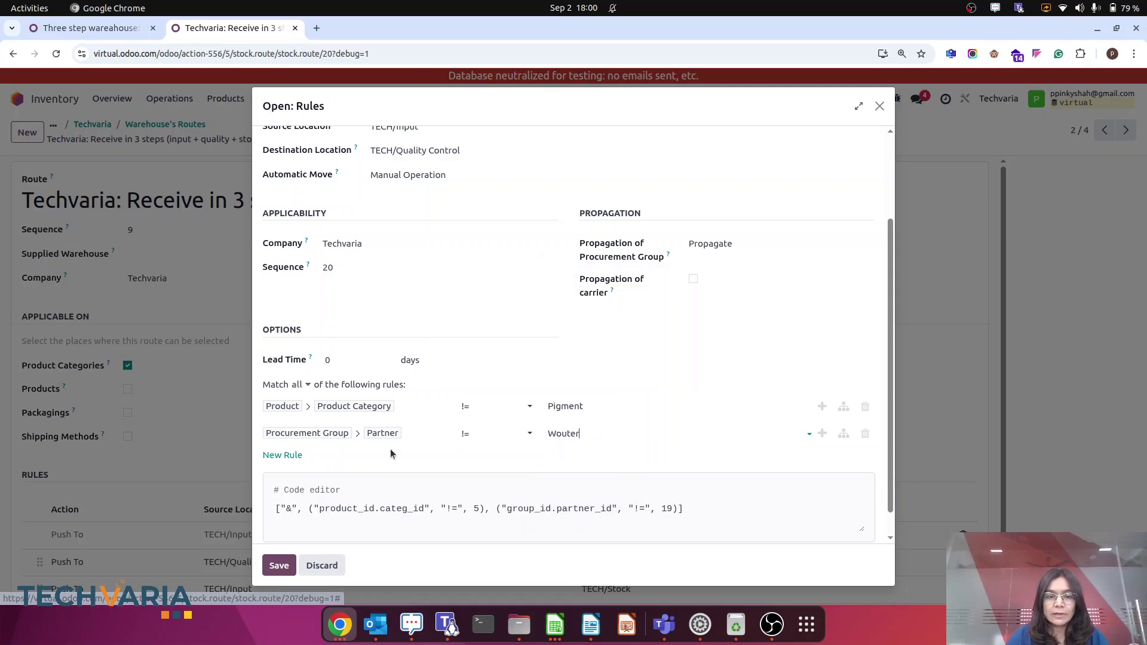
pyautogui.click(278, 565)
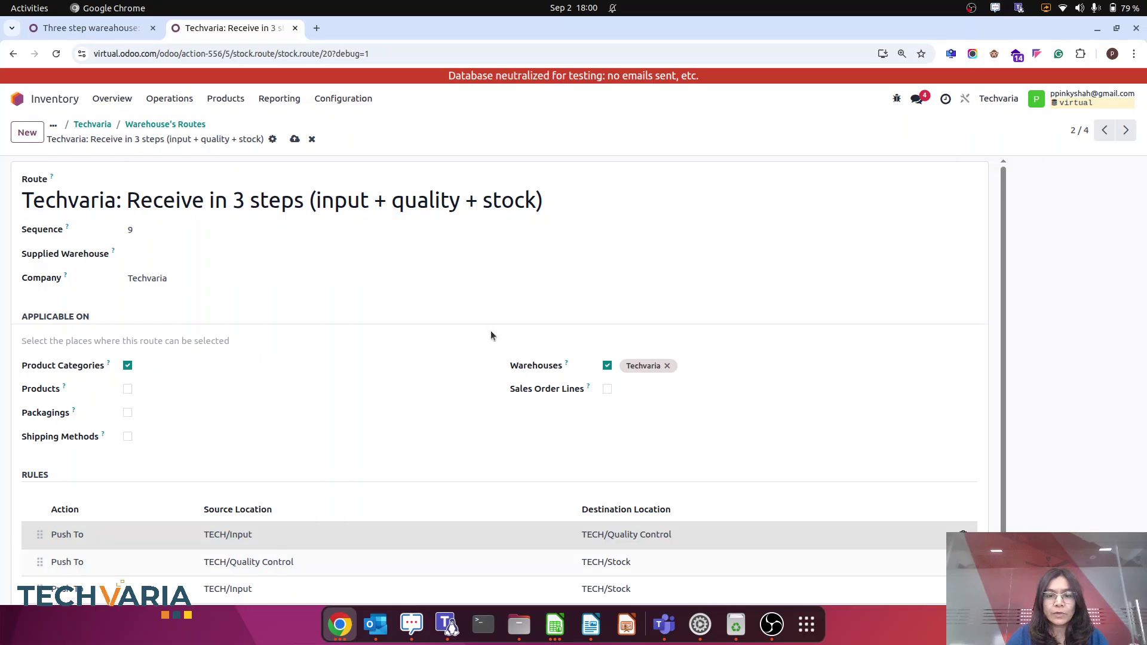
# Step: Save the route and switch to the Purchase app
pyautogui.click(294, 138)
pyautogui.scroll(-1, 452, 414)
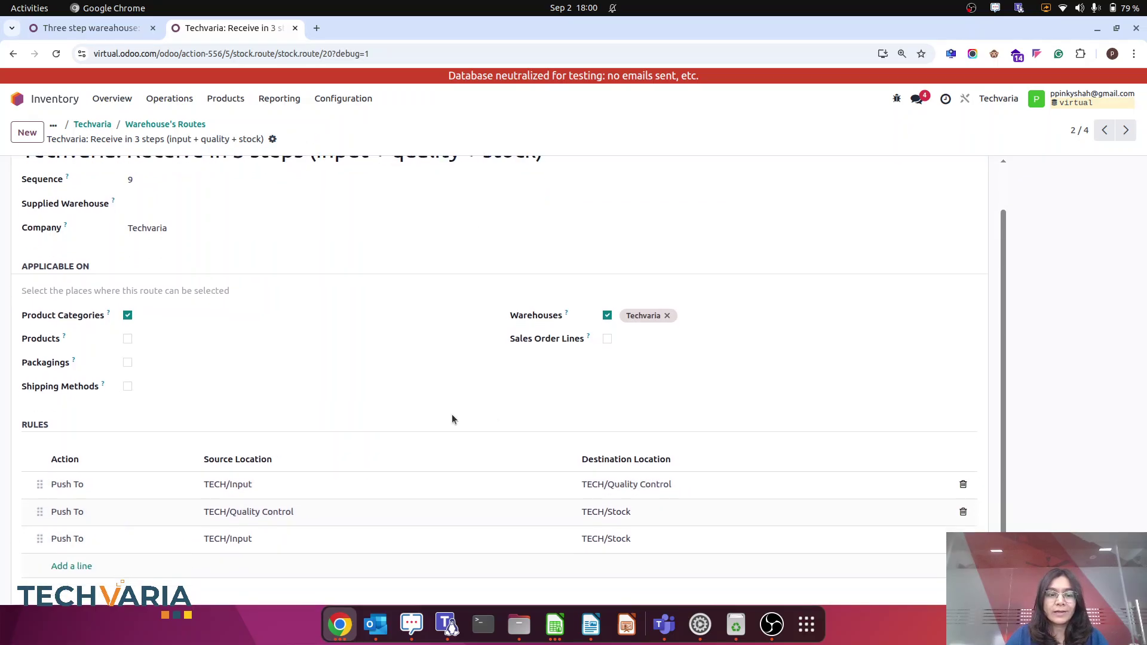
pyautogui.click(17, 102)
pyautogui.write('pur')
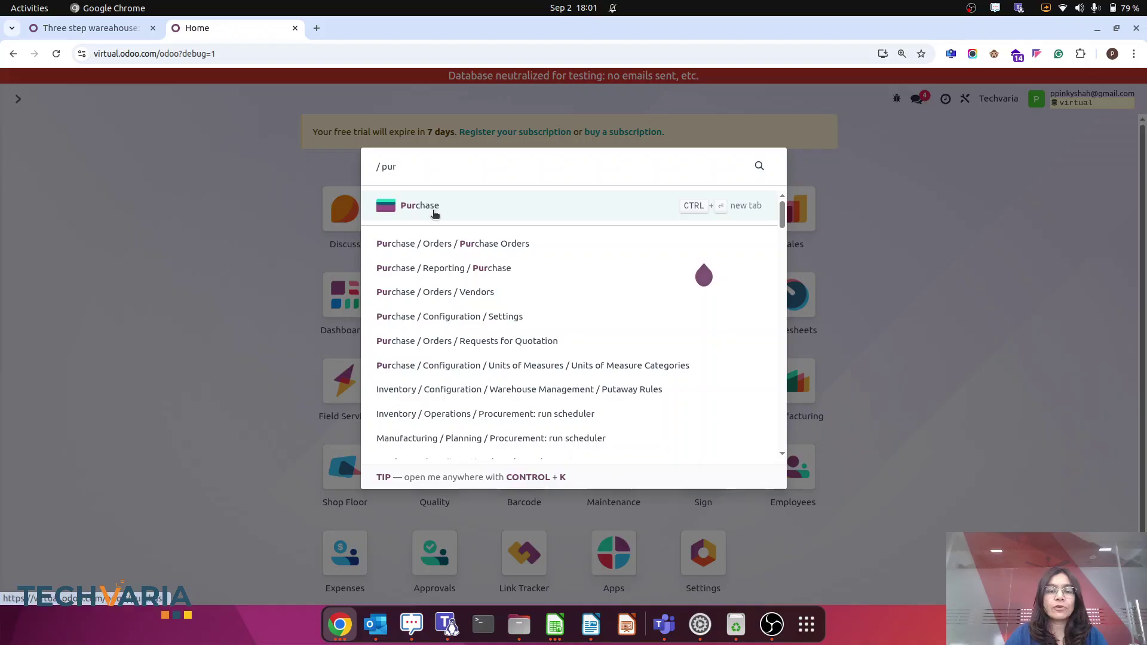
pyautogui.press('Return')
# Step: Create and confirm purchase order P00041 for Frame from the excluded vendor
pyautogui.click(34, 140)
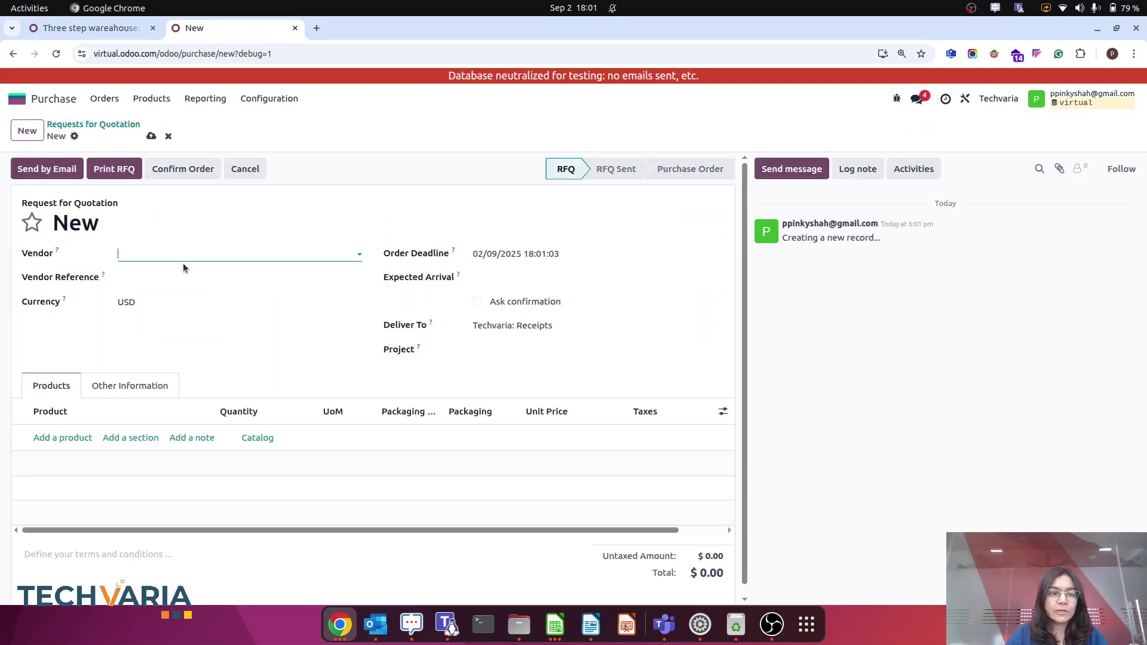
pyautogui.write('wo')
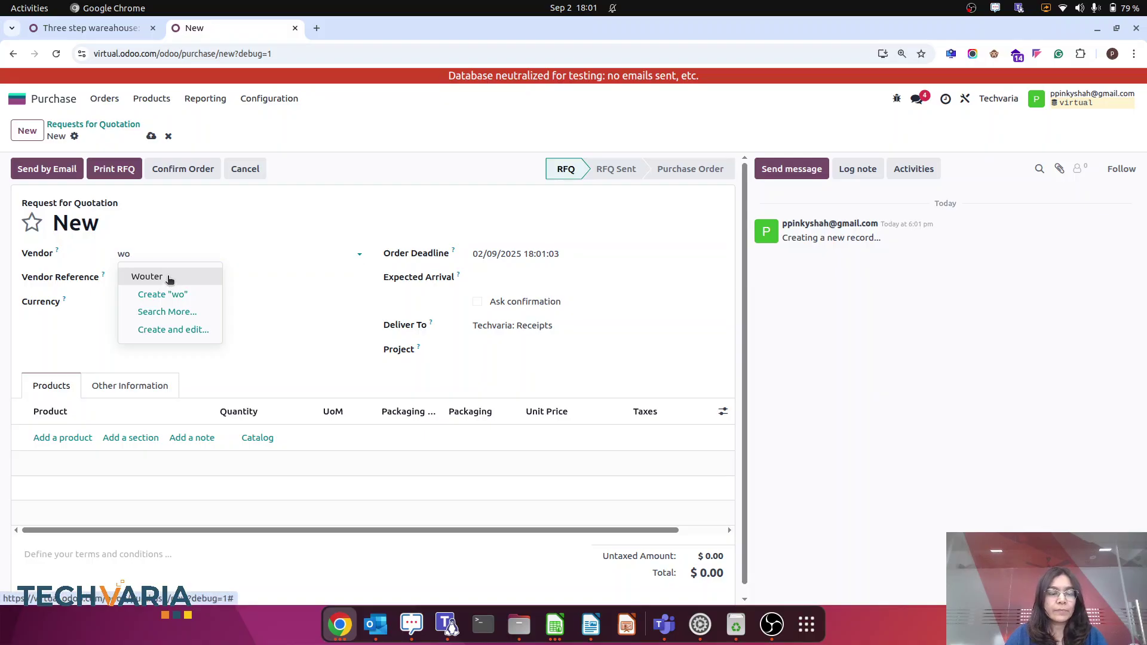
pyautogui.click(171, 277)
pyautogui.click(42, 455)
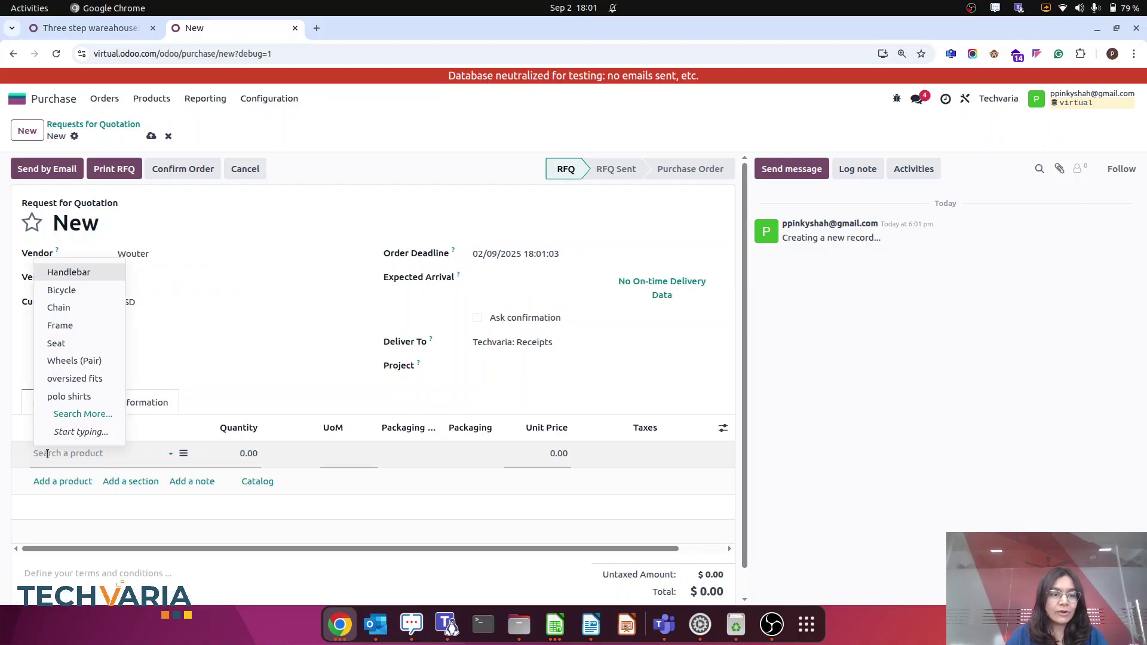
pyautogui.click(63, 324)
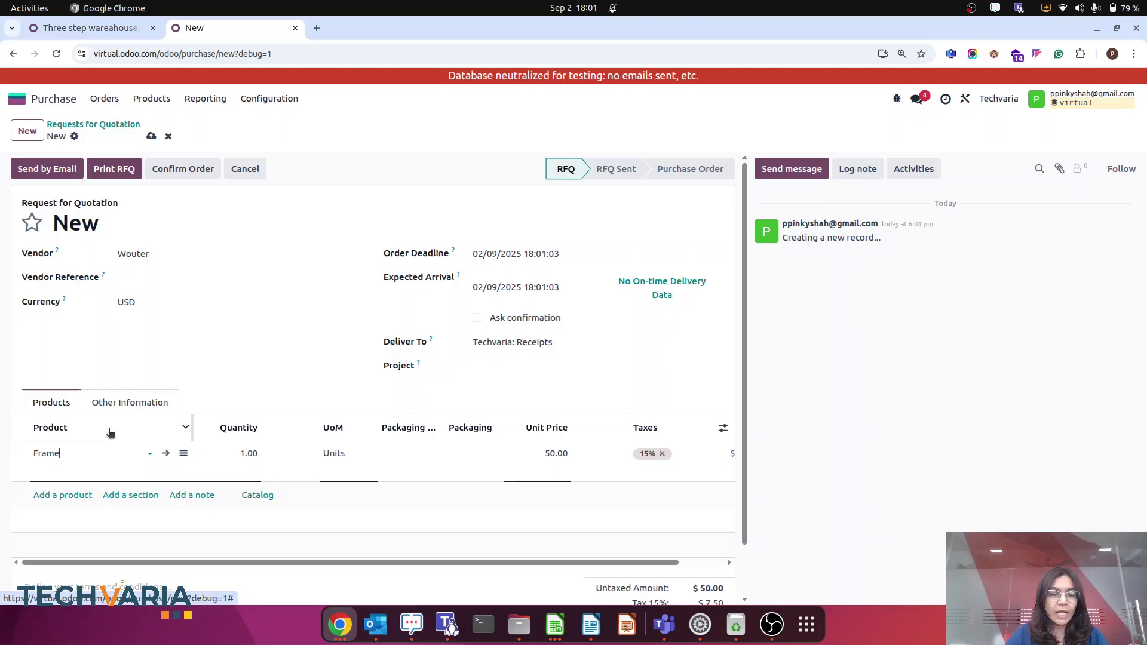
pyautogui.click(178, 174)
# Step: Validate receipt TECH/IN/00006 and follow-on transfer TECH/INT/00002 from TECH/Input to TECH/Stock
pyautogui.click(621, 132)
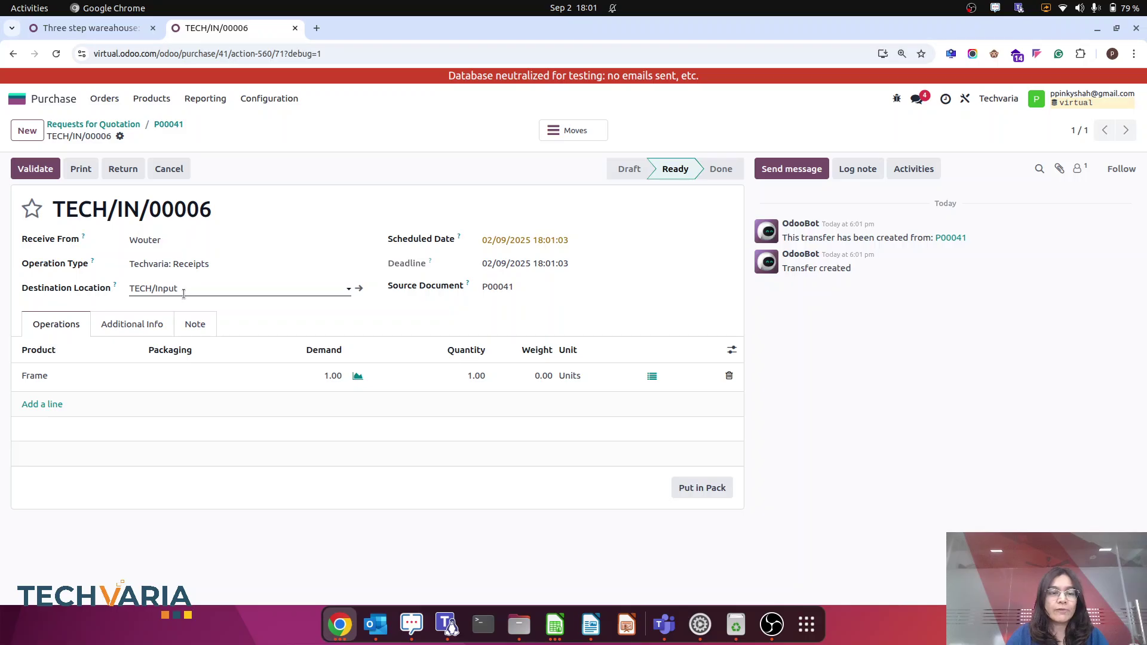
pyautogui.click(49, 167)
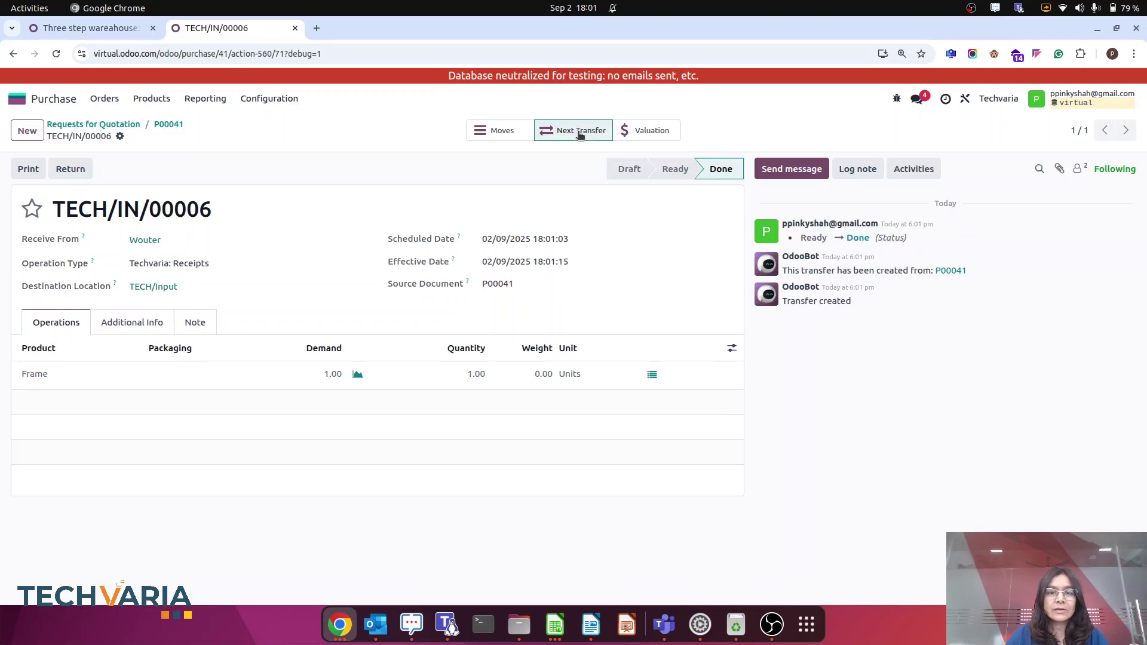
pyautogui.click(580, 133)
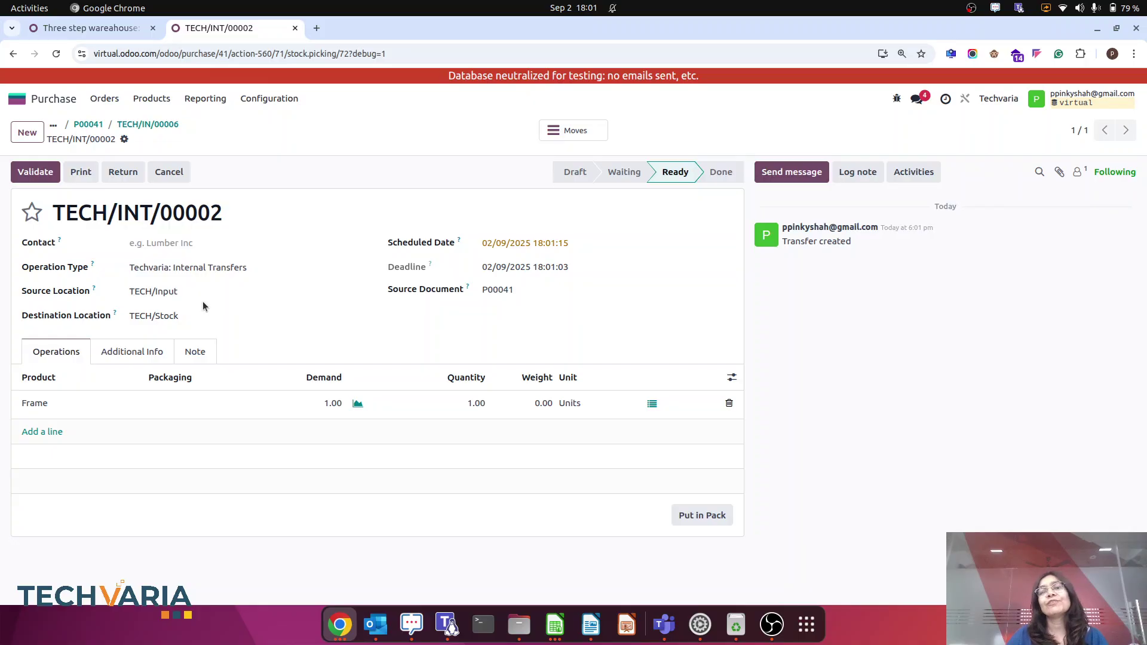
pyautogui.click(36, 173)
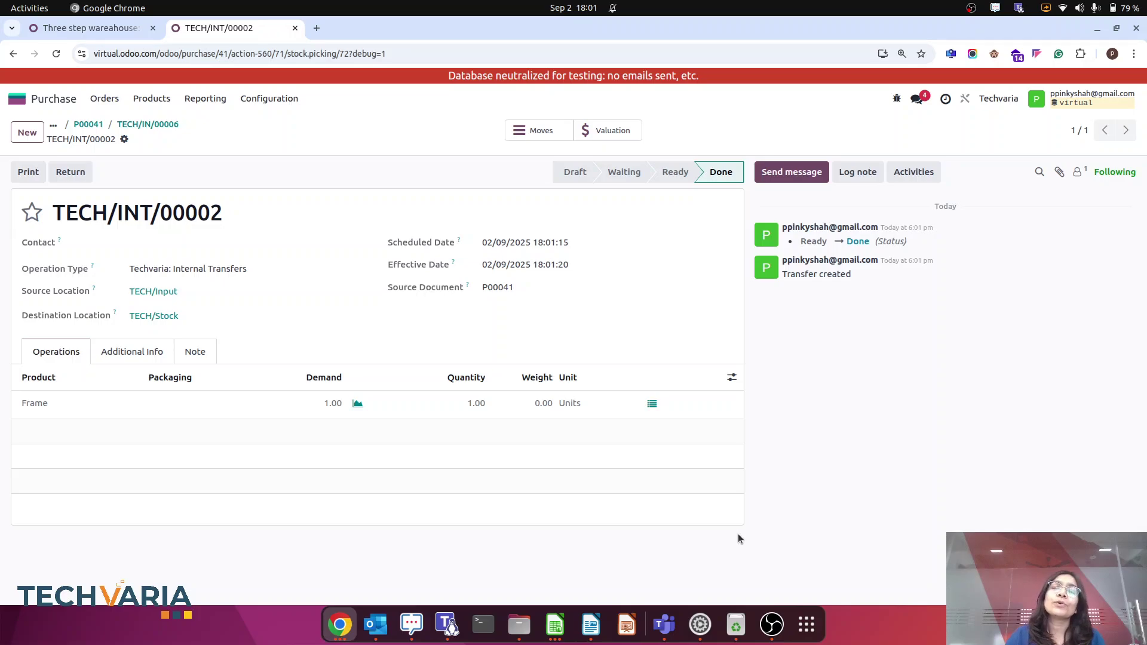
pyautogui.click(43, 102)
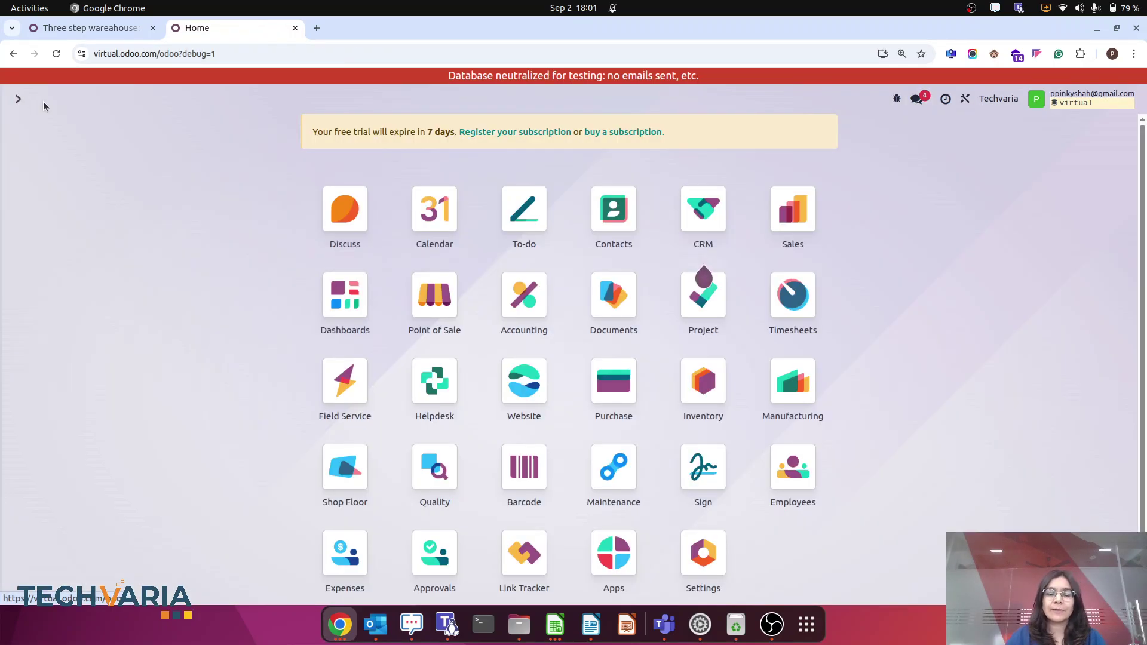
# Step: Create and confirm purchase order P00042 for Frame from vendor Mech
pyautogui.write('pu')
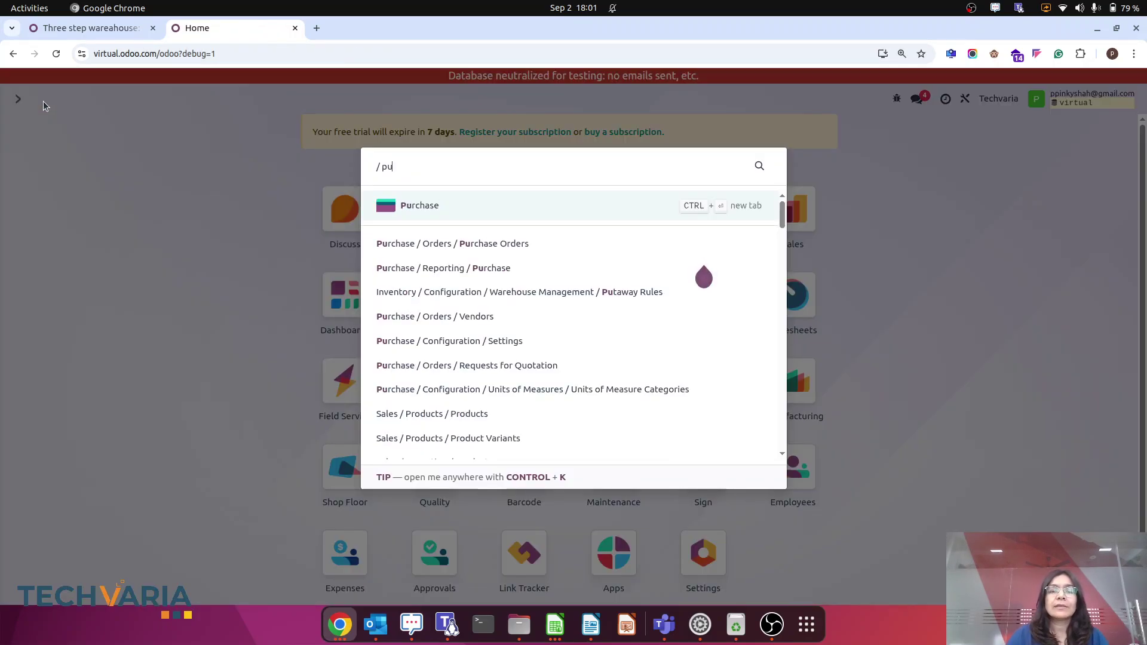
pyautogui.click(445, 209)
pyautogui.click(26, 130)
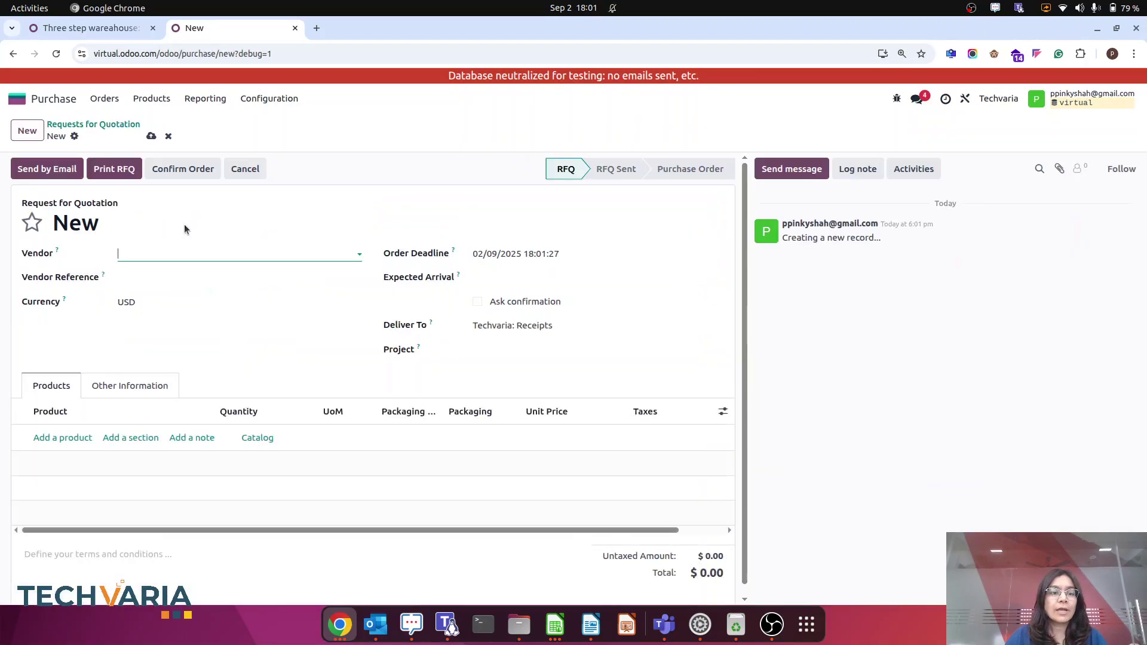
pyautogui.click(169, 251)
pyautogui.click(157, 365)
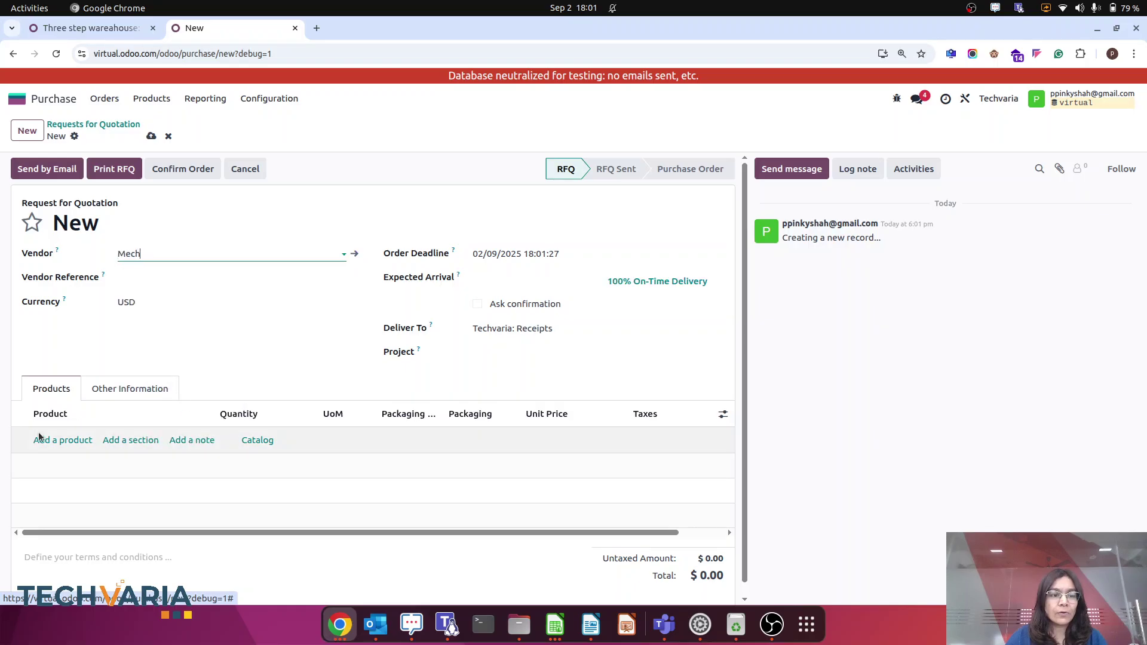
pyautogui.click(39, 439)
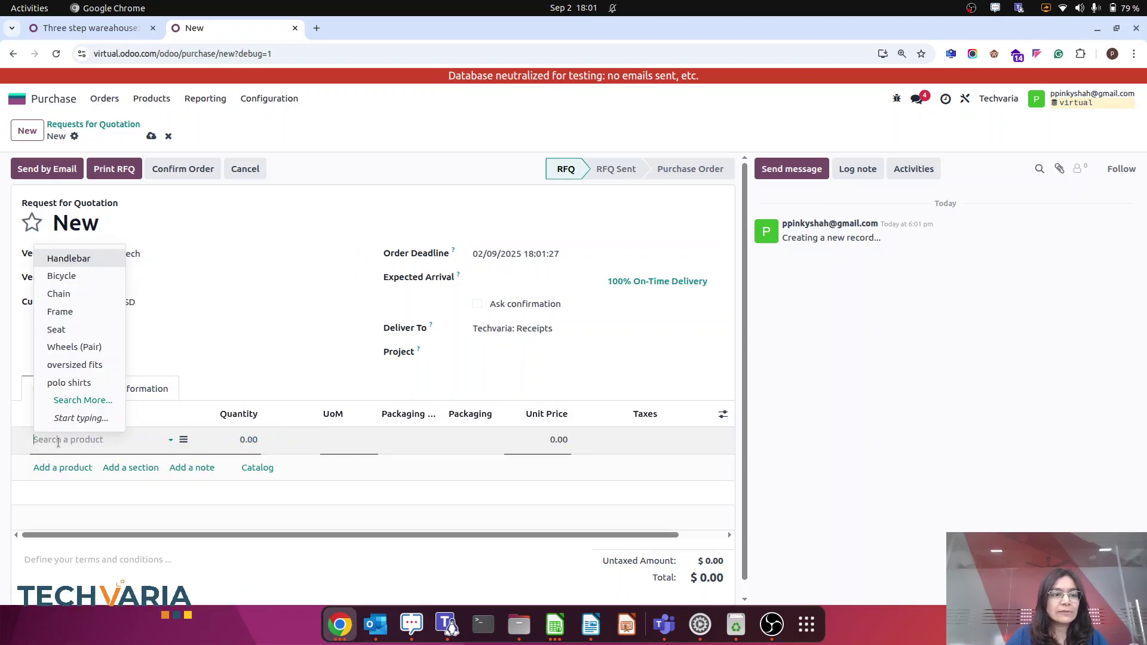
pyautogui.click(61, 311)
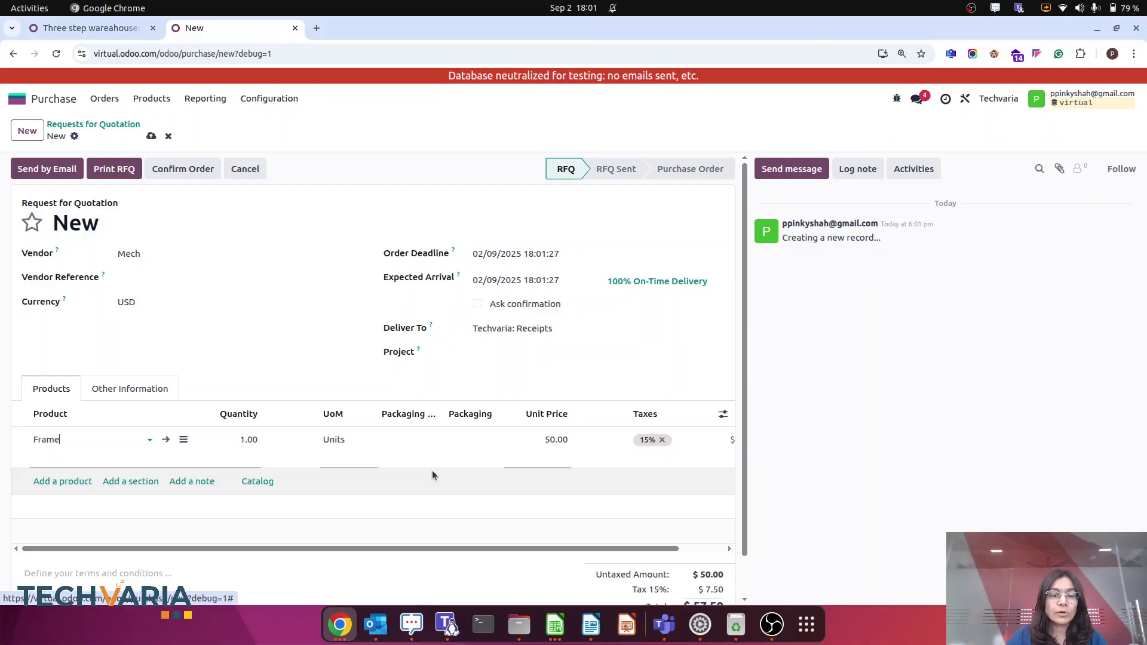
pyautogui.click(187, 173)
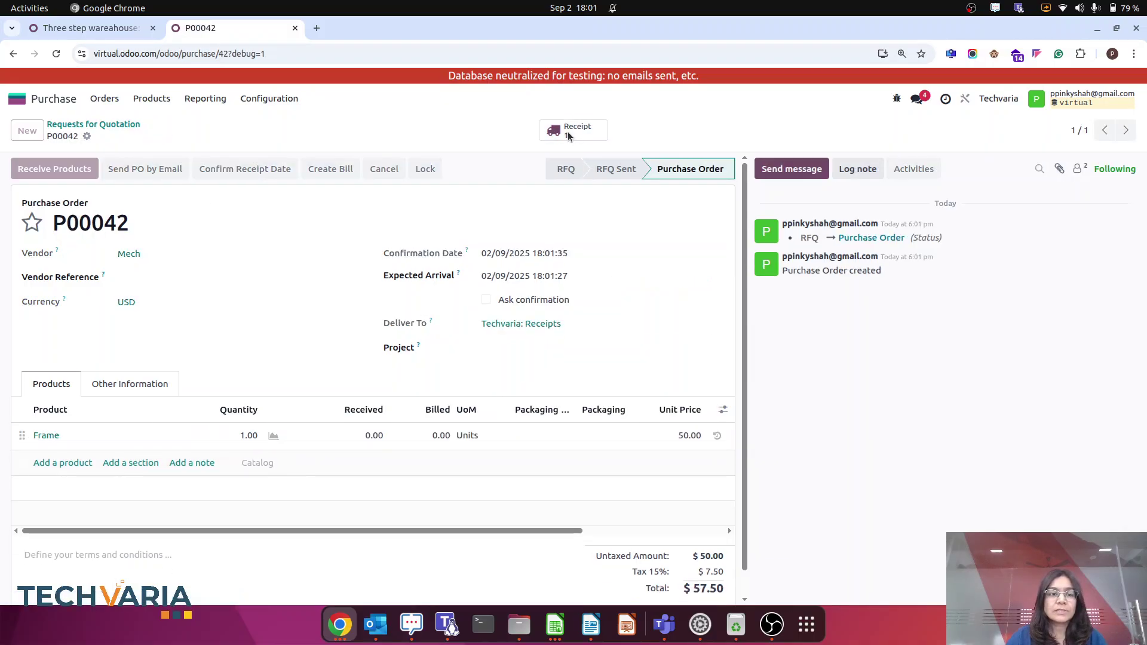
# Step: Validate receipt TECH/IN/00007 and bring up its next transfer TECH/QC/00002 to Quality Control
pyautogui.click(568, 131)
pyautogui.hotkey('alt', 'v')
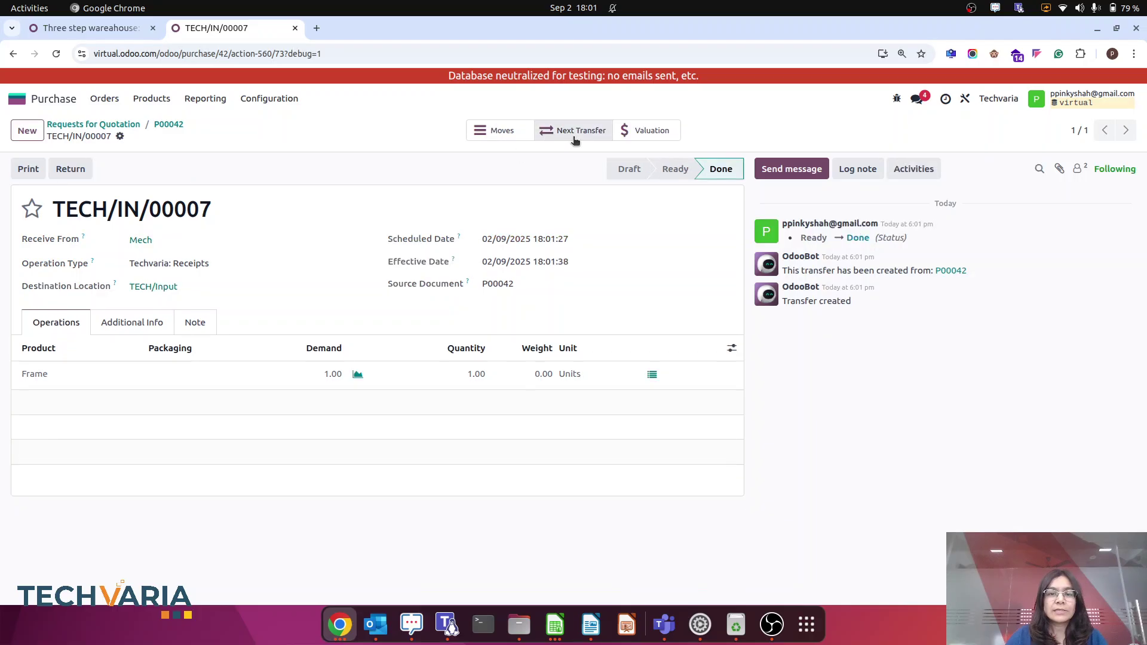
pyautogui.click(573, 133)
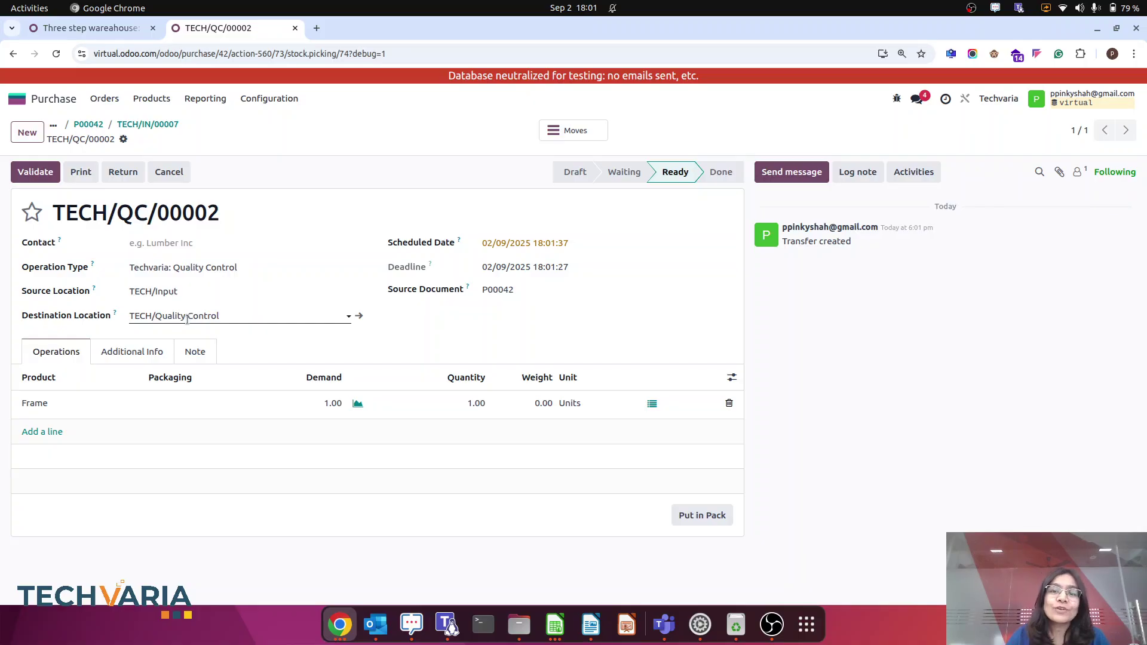
pyautogui.click(972, 10)
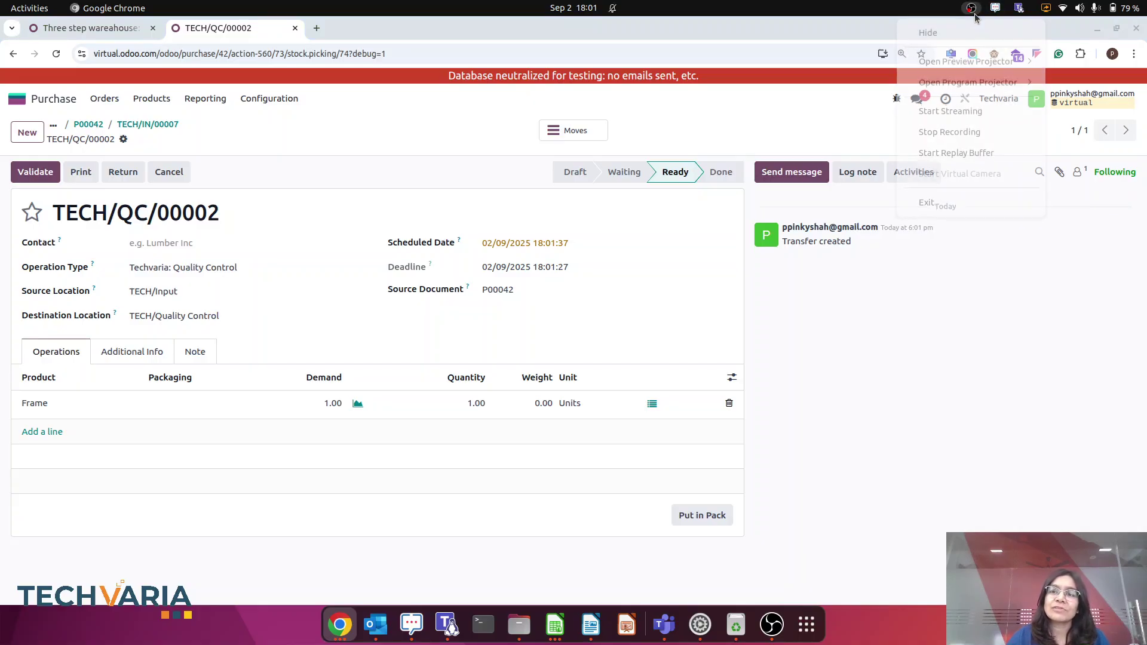